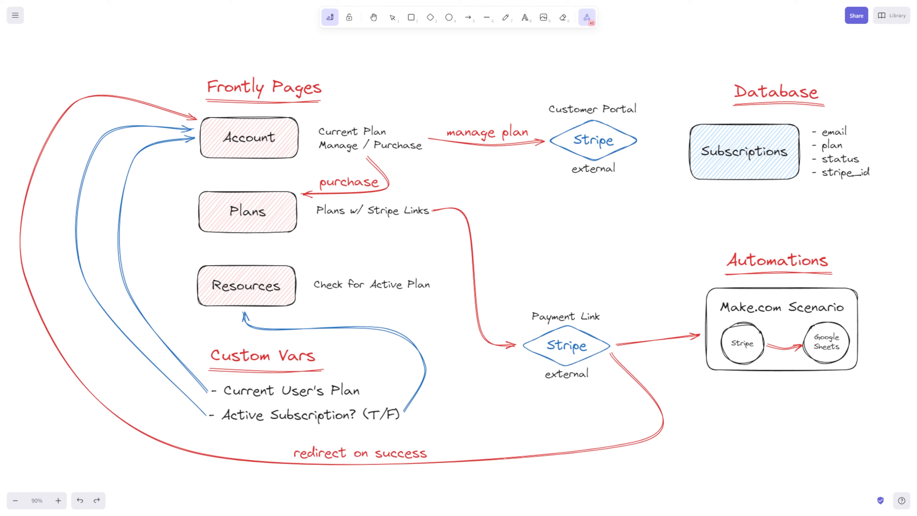
Trace the purchase flow on the diagram from the Account page through Plans and the Stripe payment link to the success redirect
drag(273, 122, 226, 117)
drag(321, 140, 386, 137)
mouse_move(321, 156)
mouse_down()
mouse_move(318, 145)
mouse_move(347, 135)
mouse_move(431, 142)
mouse_move(376, 139)
mouse_move(370, 113)
mouse_move(392, 133)
mouse_move(352, 193)
mouse_move(204, 217)
mouse_up()
drag(369, 224, 428, 218)
mouse_move(582, 297)
mouse_down()
mouse_move(534, 397)
mouse_move(578, 291)
mouse_move(542, 401)
mouse_move(543, 297)
mouse_up()
mouse_move(534, 299)
mouse_down()
mouse_move(563, 304)
mouse_move(582, 286)
mouse_move(594, 315)
mouse_up()
mouse_move(252, 115)
mouse_down()
mouse_move(285, 109)
mouse_move(300, 145)
mouse_move(196, 160)
mouse_up()
mouse_move(566, 324)
mouse_down()
mouse_move(556, 367)
mouse_move(581, 328)
mouse_move(662, 429)
mouse_move(367, 464)
mouse_move(62, 323)
mouse_move(148, 104)
mouse_move(196, 119)
mouse_up()
drag(294, 467, 351, 495)
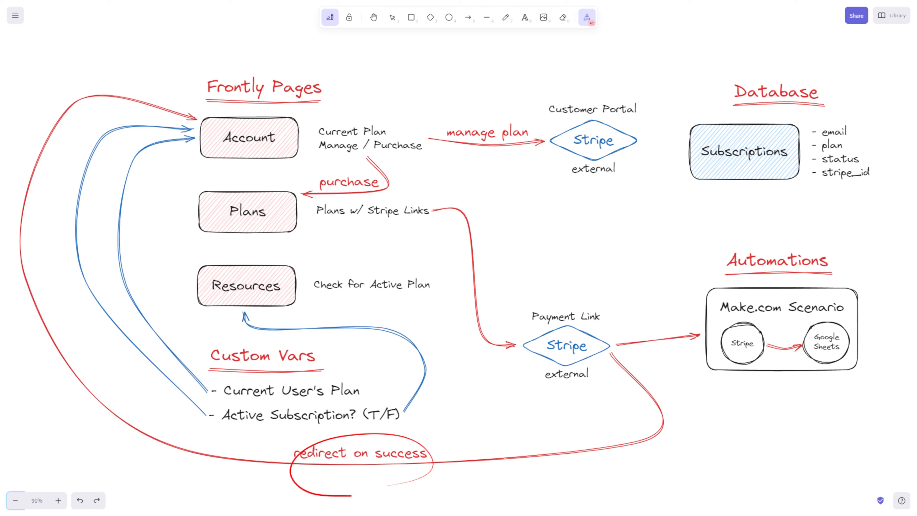
Trace the Make.com scenario from Stripe to Google Sheets and the manage plan path to the Stripe Customer Portal
drag(625, 353, 701, 336)
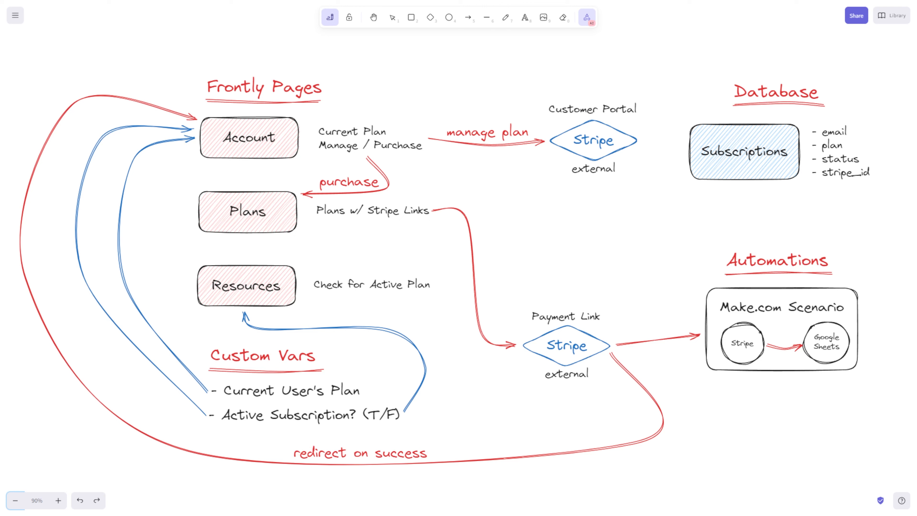
mouse_move(745, 325)
mouse_down()
mouse_move(724, 346)
mouse_move(758, 340)
mouse_move(743, 328)
mouse_move(742, 357)
mouse_up()
drag(800, 347, 793, 356)
mouse_move(845, 328)
mouse_down()
mouse_move(811, 355)
mouse_move(816, 327)
mouse_move(799, 341)
mouse_move(814, 322)
mouse_move(823, 329)
mouse_up()
drag(344, 142, 357, 149)
drag(428, 139, 543, 141)
mouse_move(609, 122)
mouse_down()
mouse_move(579, 91)
mouse_move(645, 110)
mouse_move(541, 108)
mouse_move(639, 106)
mouse_up()
Examine the Resources page's active plan check and how the two custom variables feed the Account and Resources pages
mouse_move(259, 255)
mouse_down()
mouse_move(287, 267)
mouse_move(267, 262)
mouse_up()
mouse_move(319, 297)
mouse_down()
mouse_move(431, 288)
mouse_move(325, 296)
mouse_move(422, 297)
mouse_up()
mouse_move(274, 258)
mouse_down()
mouse_move(287, 269)
mouse_move(225, 257)
mouse_move(288, 285)
mouse_move(232, 308)
mouse_move(284, 276)
mouse_move(205, 291)
mouse_up()
drag(202, 298, 279, 300)
mouse_move(211, 402)
mouse_down()
mouse_move(364, 402)
mouse_move(243, 403)
mouse_move(347, 401)
mouse_up()
mouse_move(207, 388)
mouse_down()
mouse_move(124, 184)
mouse_move(199, 141)
mouse_up()
mouse_move(216, 406)
mouse_down()
mouse_move(238, 432)
mouse_move(409, 431)
mouse_move(344, 401)
mouse_move(229, 402)
mouse_move(278, 431)
mouse_move(394, 433)
mouse_up()
drag(226, 429, 355, 427)
mouse_move(403, 401)
mouse_down()
mouse_move(240, 325)
mouse_move(231, 301)
mouse_move(257, 264)
mouse_up()
mouse_move(203, 414)
mouse_down()
mouse_move(80, 278)
mouse_move(98, 145)
mouse_move(173, 128)
mouse_move(184, 138)
mouse_up()
drag(321, 140, 385, 137)
mouse_move(269, 116)
mouse_down()
mouse_move(281, 161)
mouse_move(201, 155)
mouse_up()
mouse_move(698, 138)
mouse_down()
mouse_move(794, 166)
mouse_move(792, 135)
mouse_move(685, 139)
mouse_up()
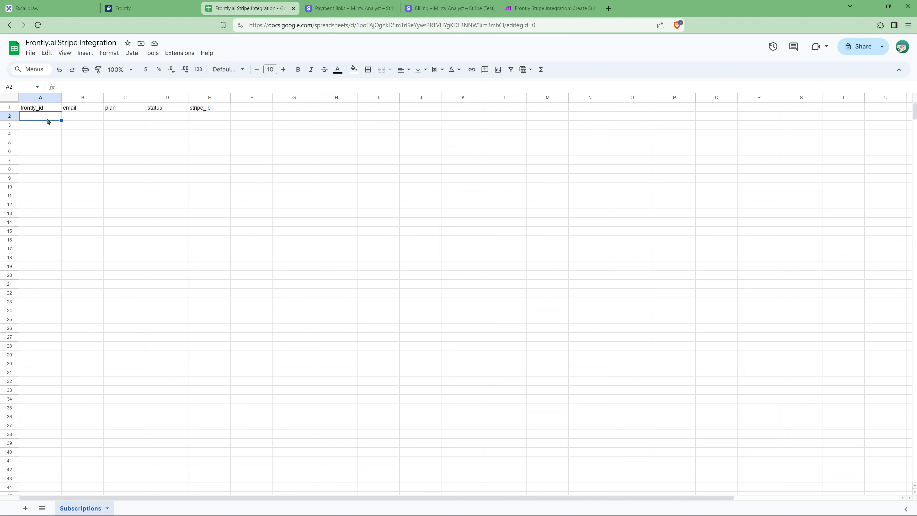
Review the frontly_id, email, plan, status and stripe_id column headers in the Subscriptions sheet
click(46, 109)
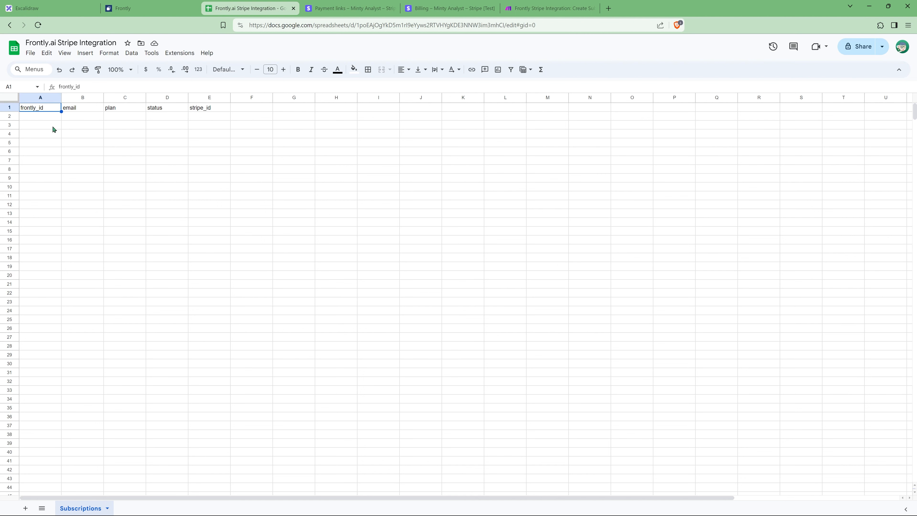
click(92, 109)
click(129, 112)
click(173, 112)
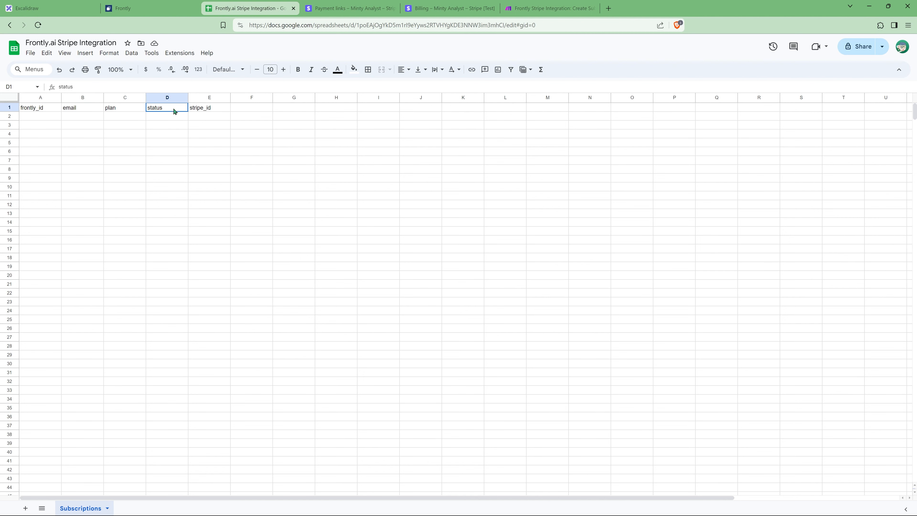
click(216, 111)
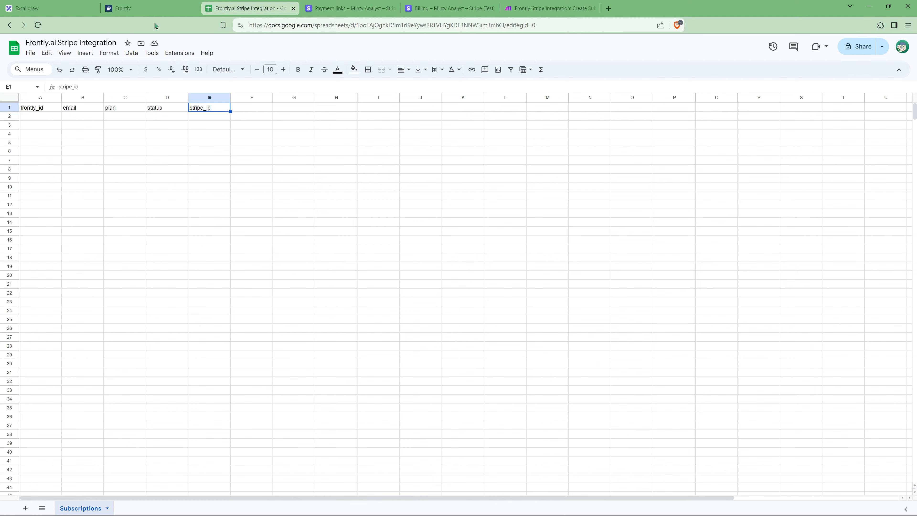
Switch to Frontly and create a new app from scratch named Stripe Integration with the subdomain stripe-integration
click(157, 10)
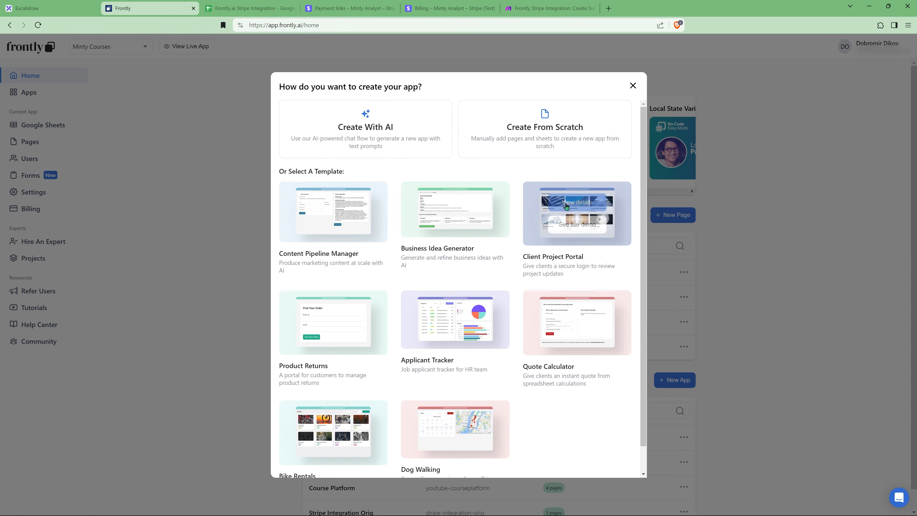
click(529, 140)
triple_click(429, 246)
text(Stripe)
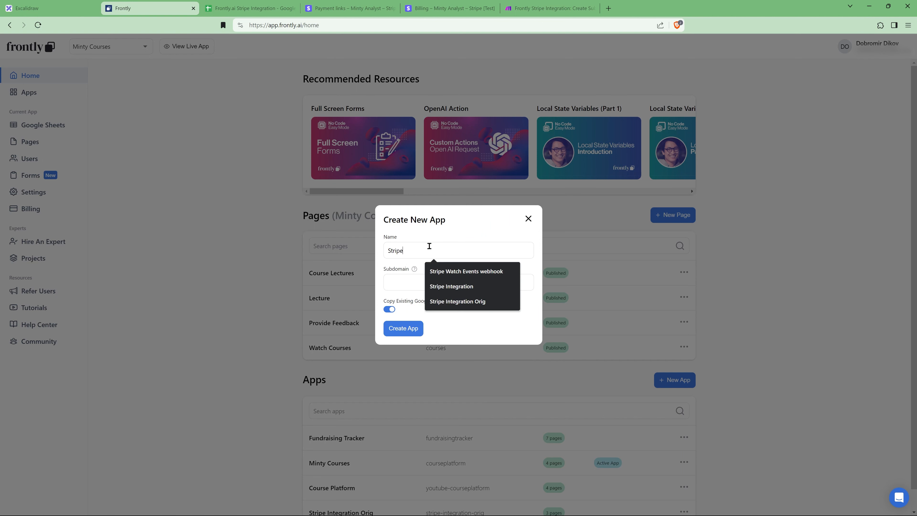
text( In)
click(434, 273)
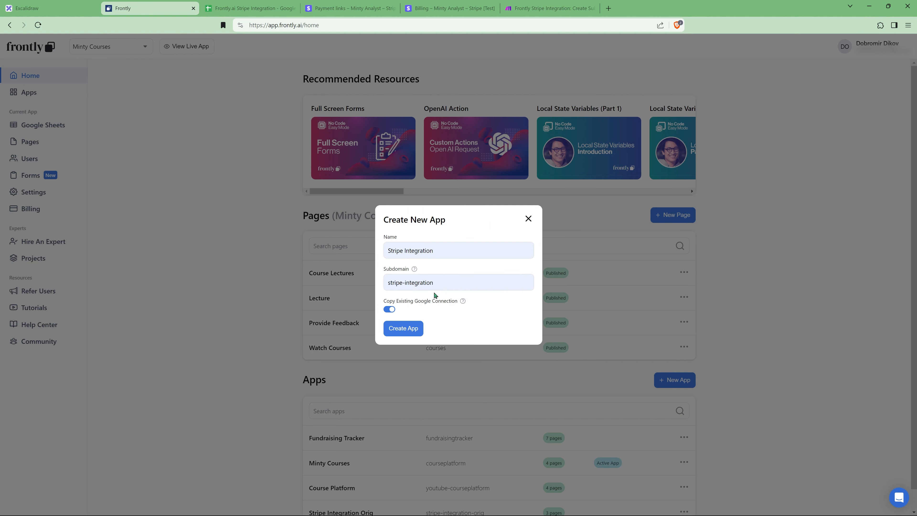
click(441, 285)
click(415, 329)
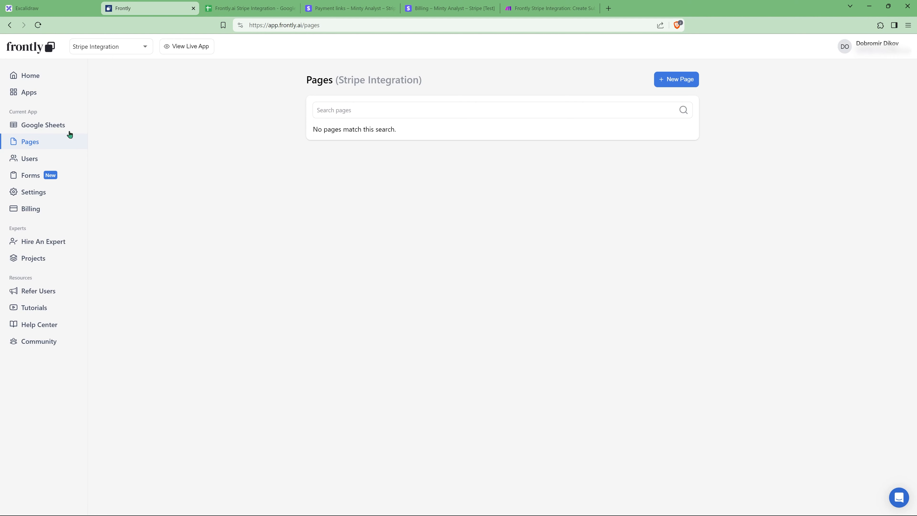
Import the Frontly.ai Stripe Integration spreadsheet into the app using its Google Sheets URL
click(63, 126)
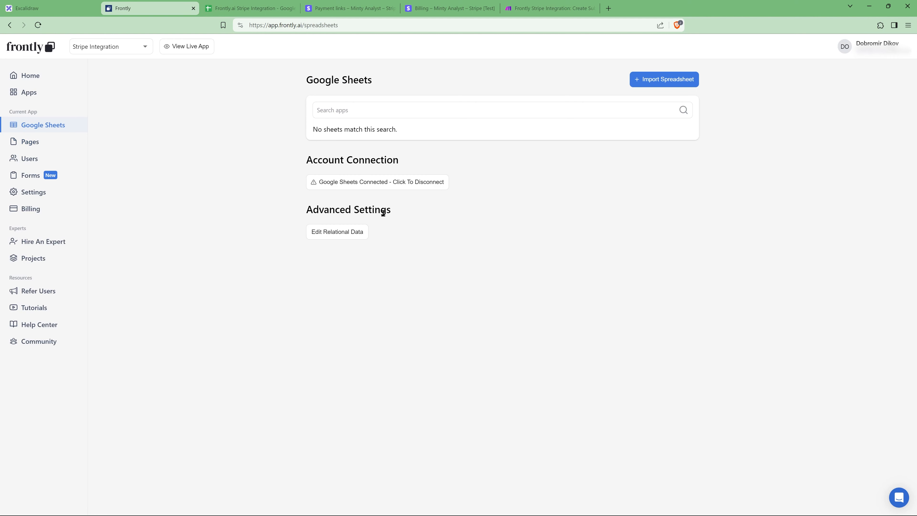
click(681, 85)
click(231, 5)
click(308, 22)
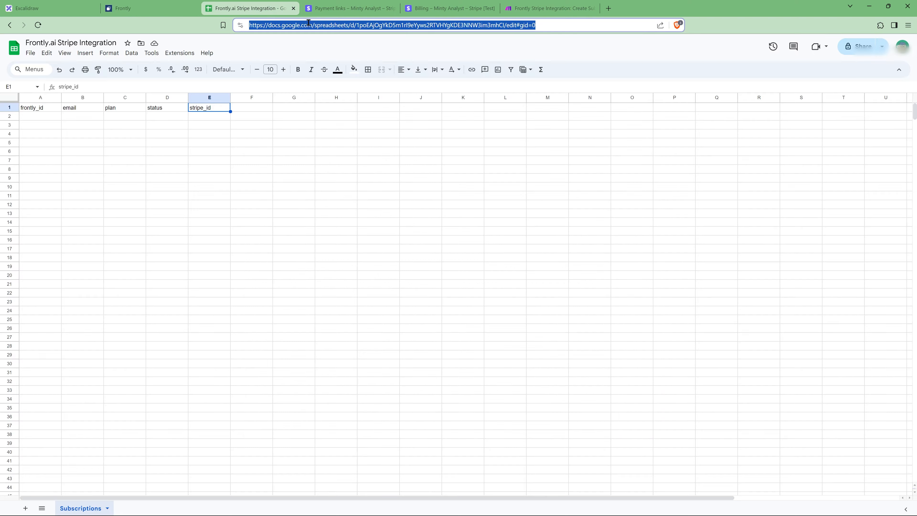
click(165, 12)
click(477, 281)
key(ctrl+v)
click(513, 312)
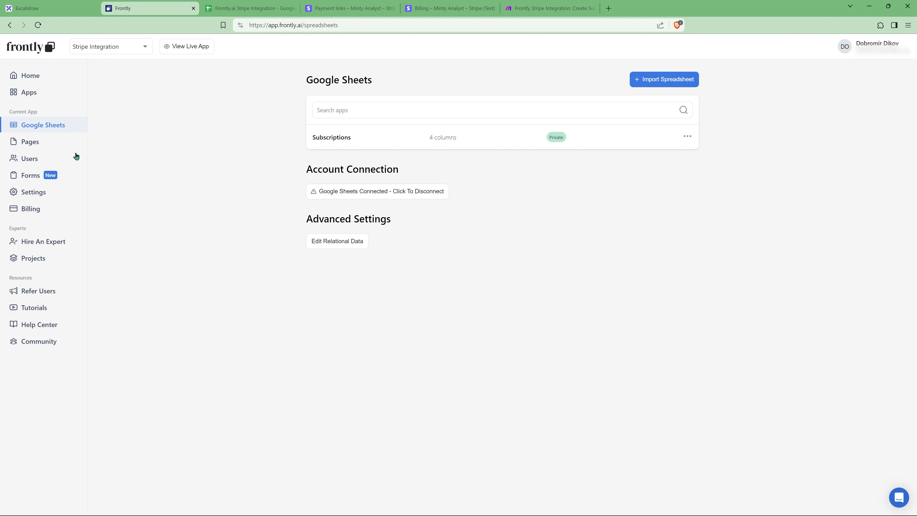
Create a new page named Account in the Stripe Integration app
click(31, 144)
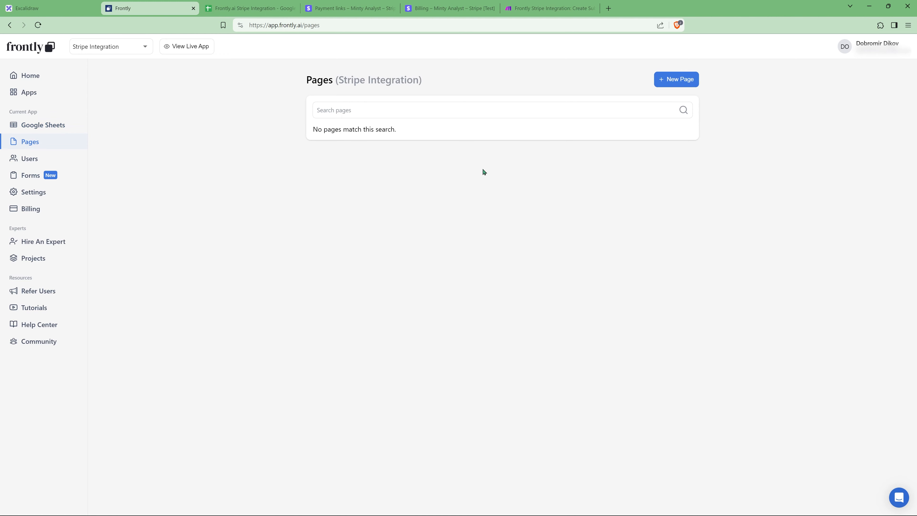
click(673, 81)
text(Account)
key(Return)
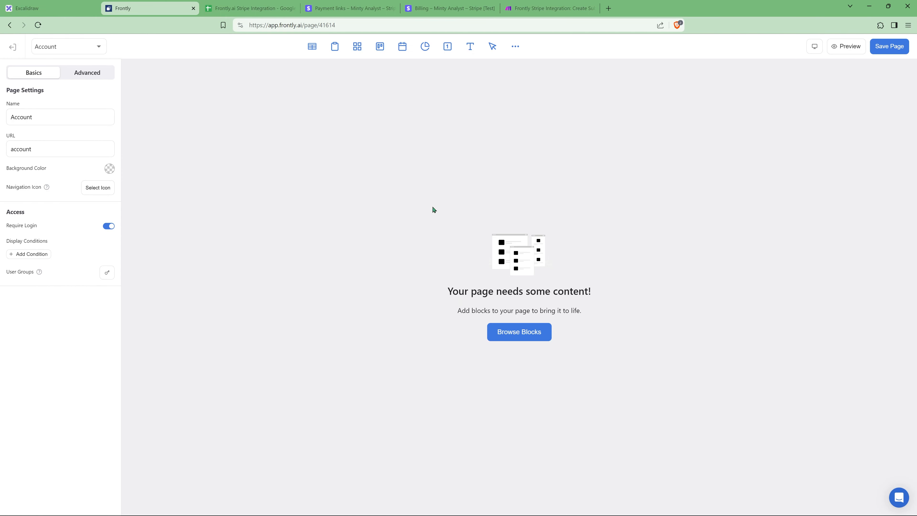
Add a Column block to the Account page and show its background
click(515, 47)
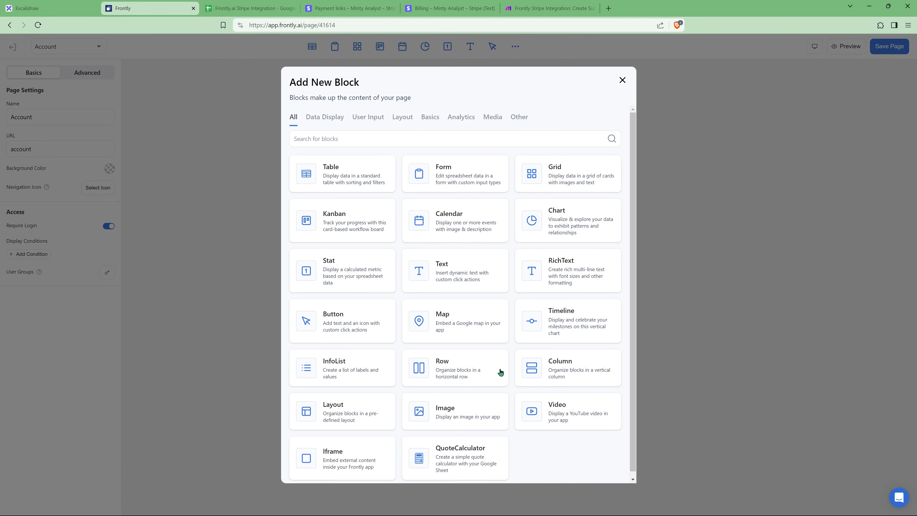
click(556, 374)
click(61, 96)
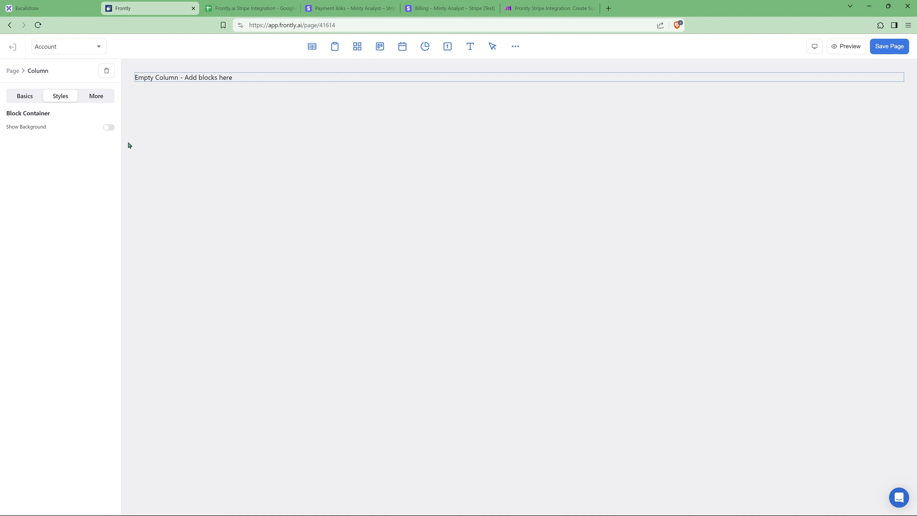
click(109, 127)
click(25, 97)
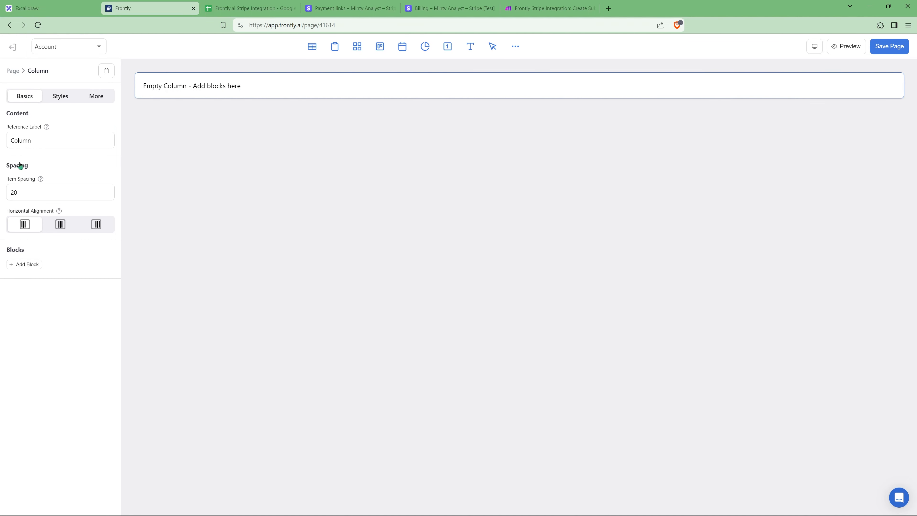
Add a Text block to the column reading "Hi, {{ user.first_name }}" followed by a waving hand emoji
click(26, 264)
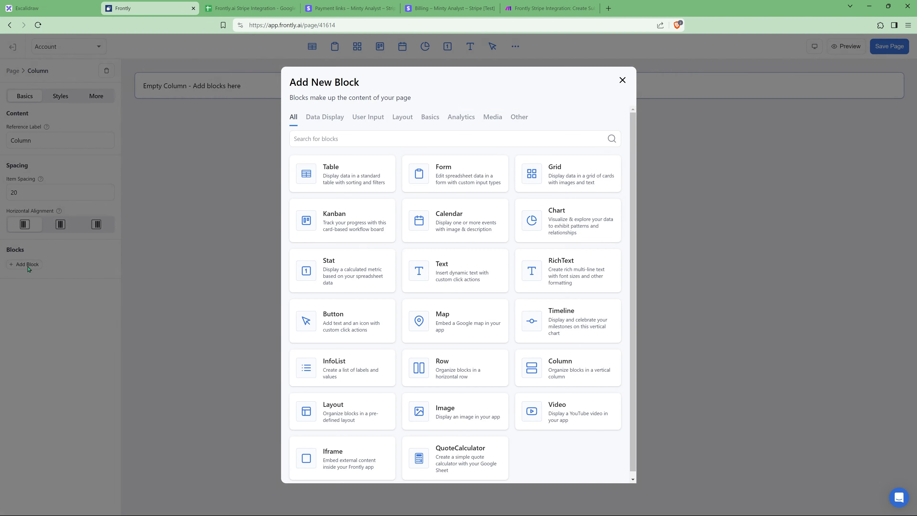
click(476, 274)
triple_click(64, 139)
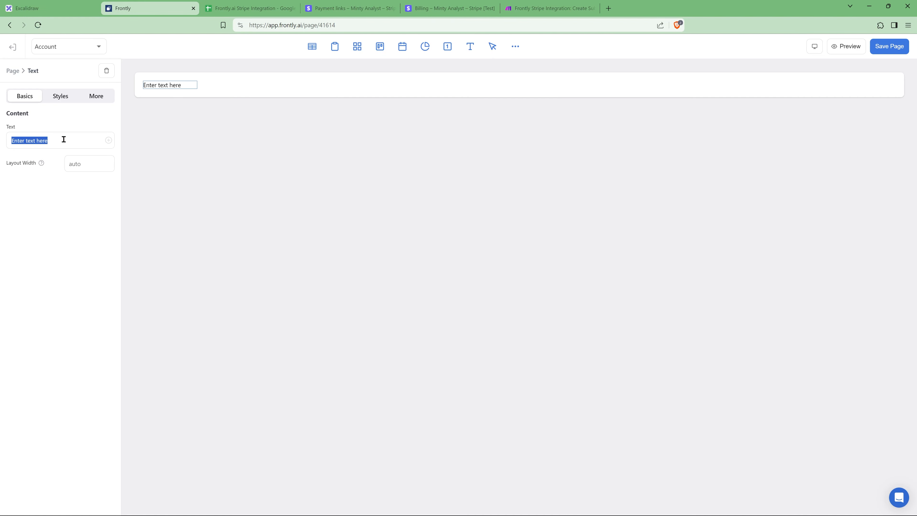
text(H)
click(108, 140)
click(123, 159)
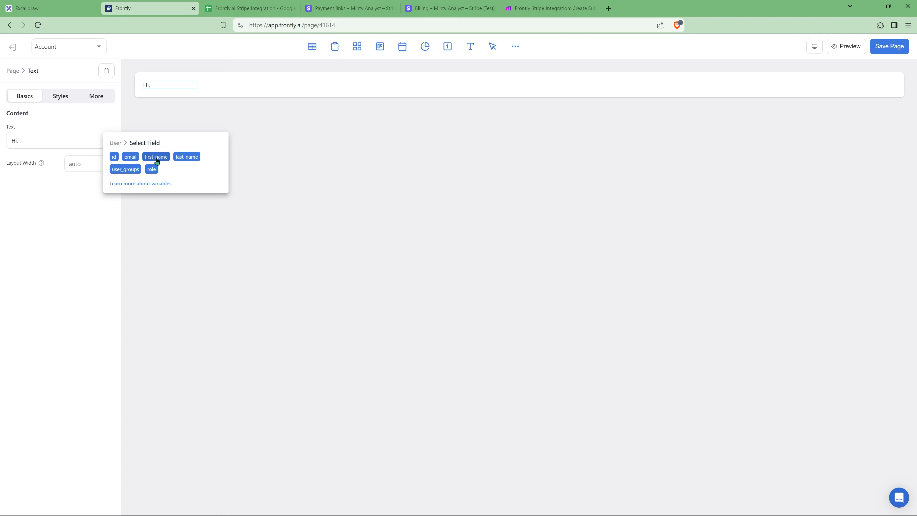
click(156, 159)
key(super+period)
key(Right)
key(Right)
key(Return)
Set the greeting text's alignment to Center
click(60, 96)
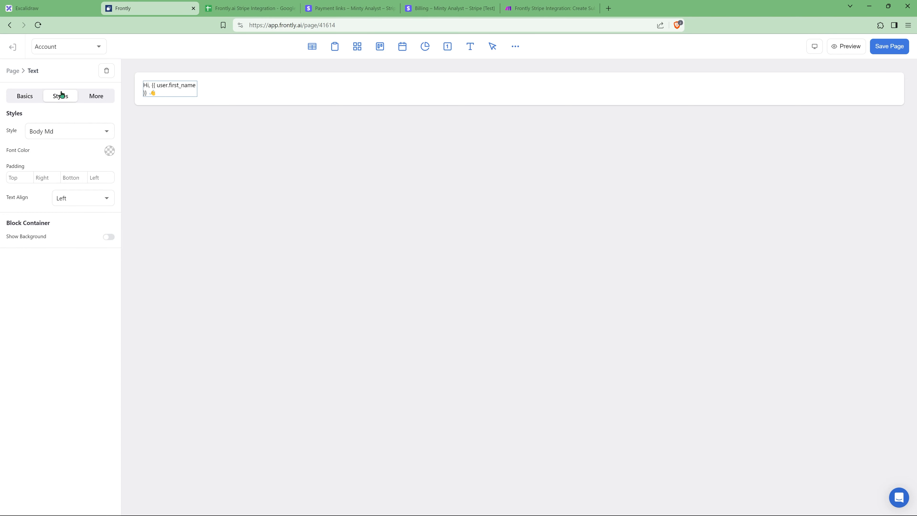
click(75, 198)
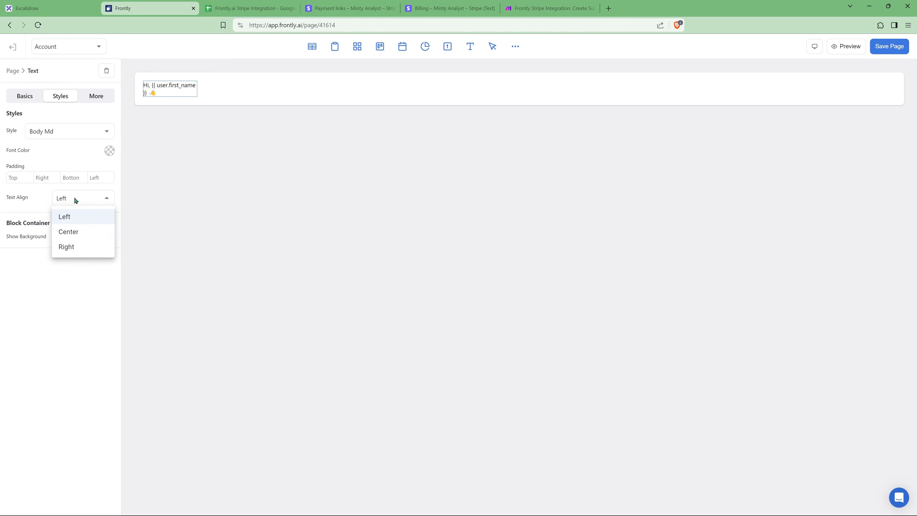
click(84, 233)
Add a second Text block to the column reading "Current Plan: None"
click(229, 95)
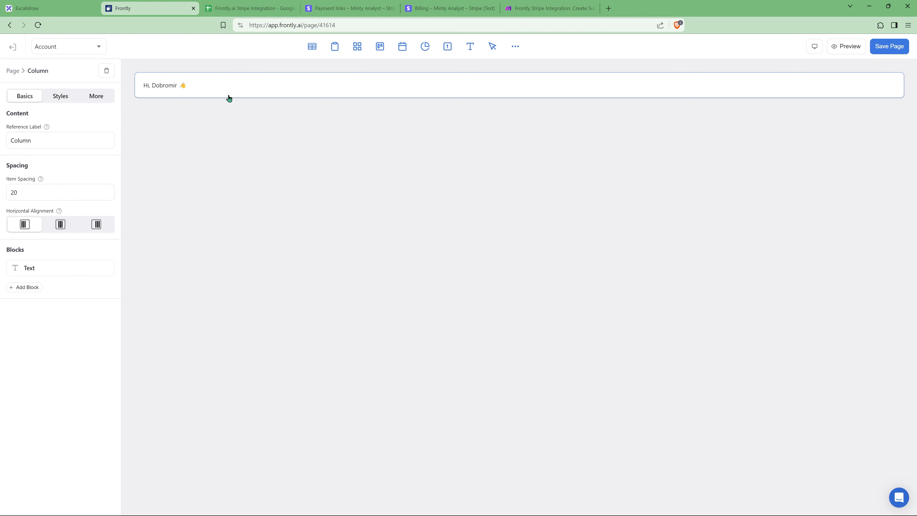
click(37, 289)
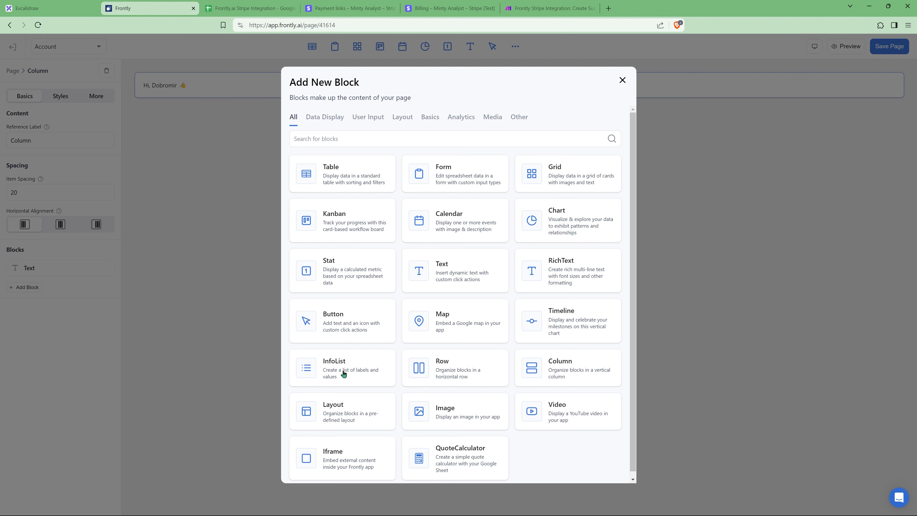
click(440, 276)
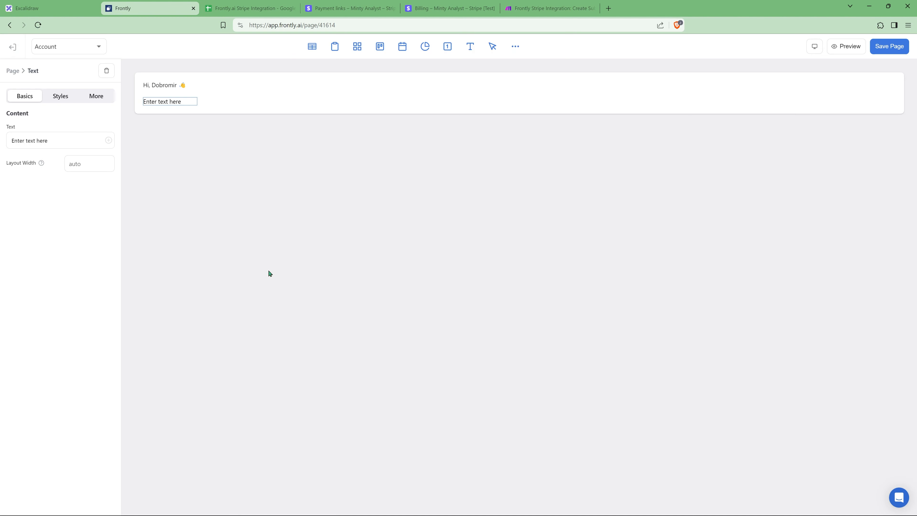
triple_click(58, 142)
text(Current Plan: None)
Add a third Text block to the column reading "Current Plan:" and open its action and visibility settings
click(200, 125)
click(35, 311)
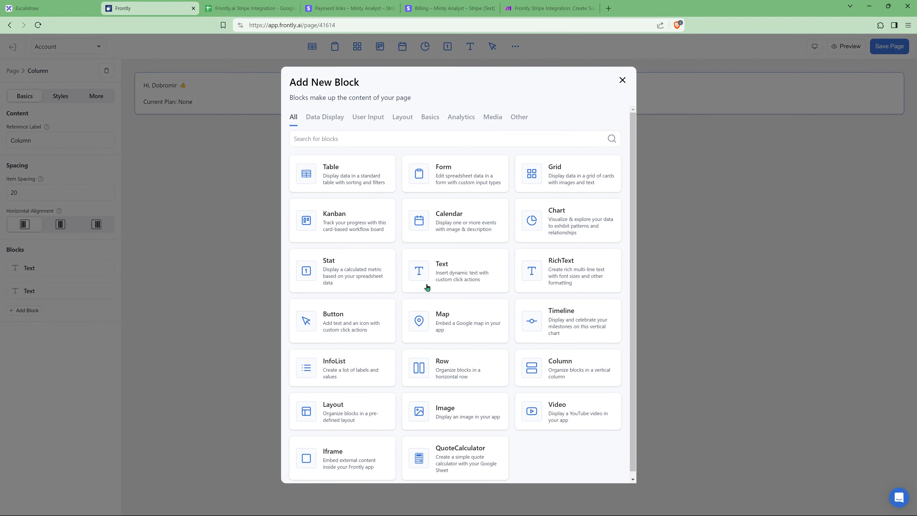
click(427, 287)
click(48, 140)
text(Current Plan:)
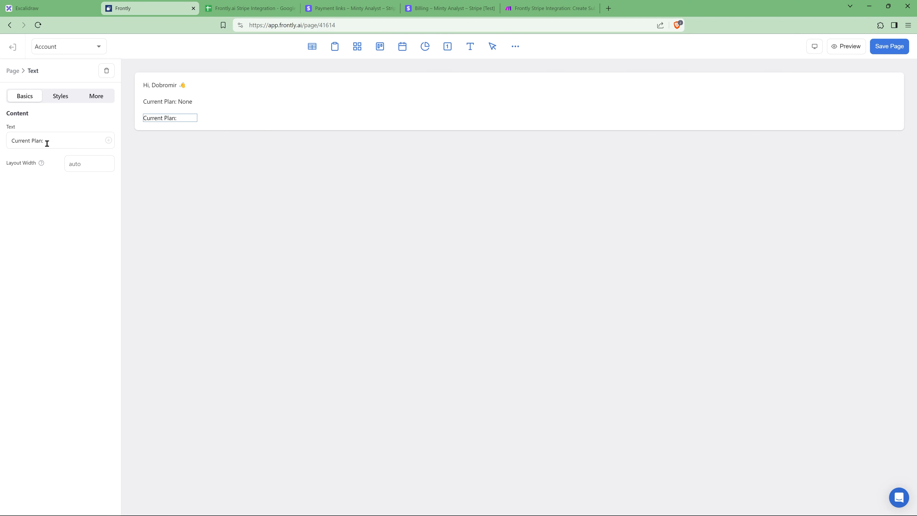
click(85, 102)
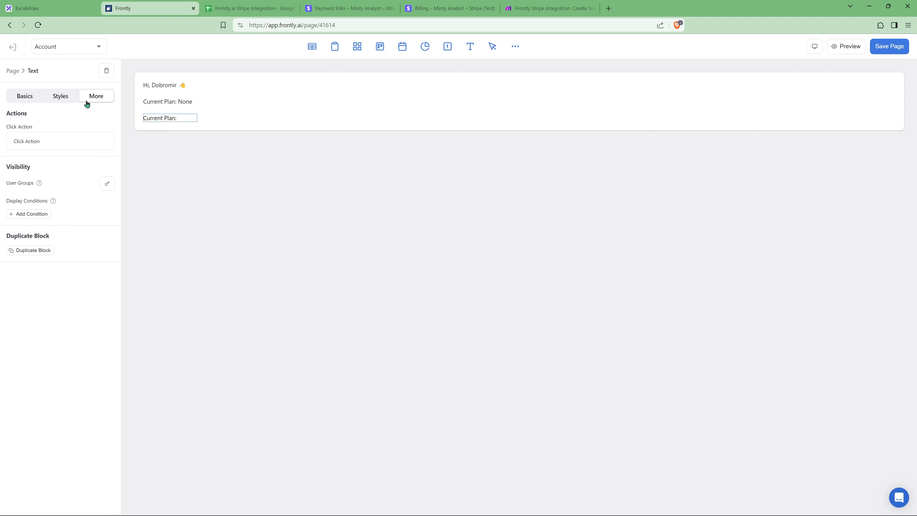
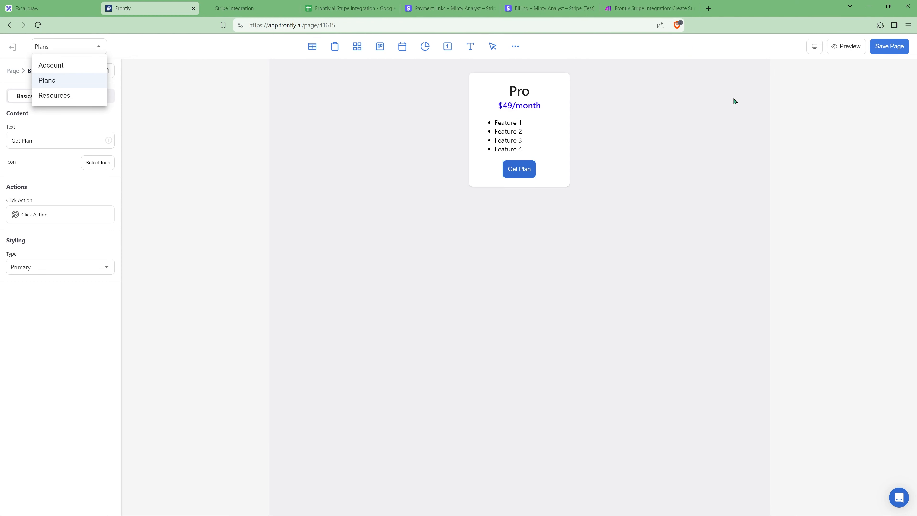
Save the Plans page and open the Account page for editing
click(889, 45)
click(63, 46)
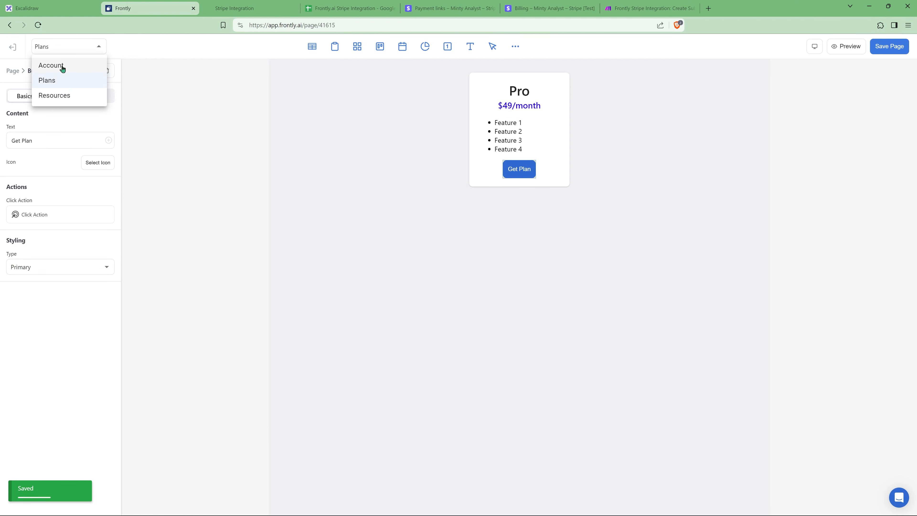
click(62, 68)
Make the Manage Plan button navigate to the Stripe billing portal's test login URL and save the Account page
click(536, 156)
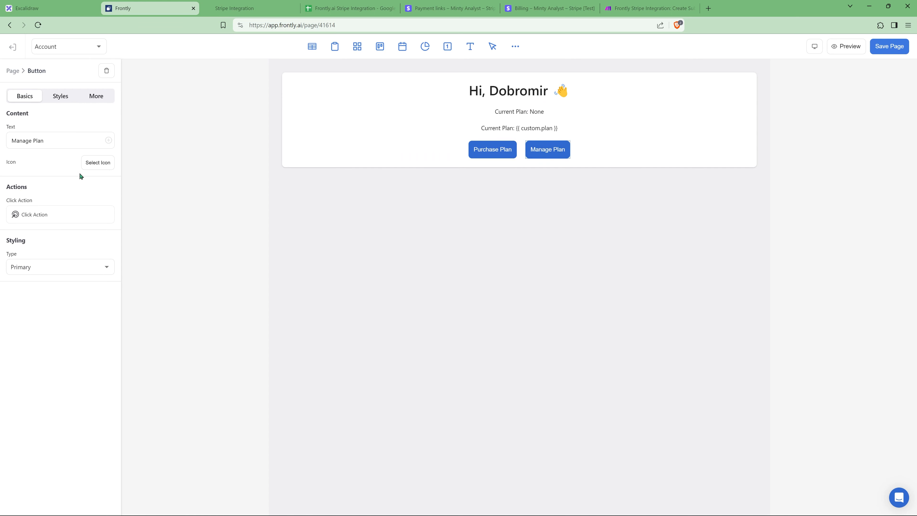
click(42, 215)
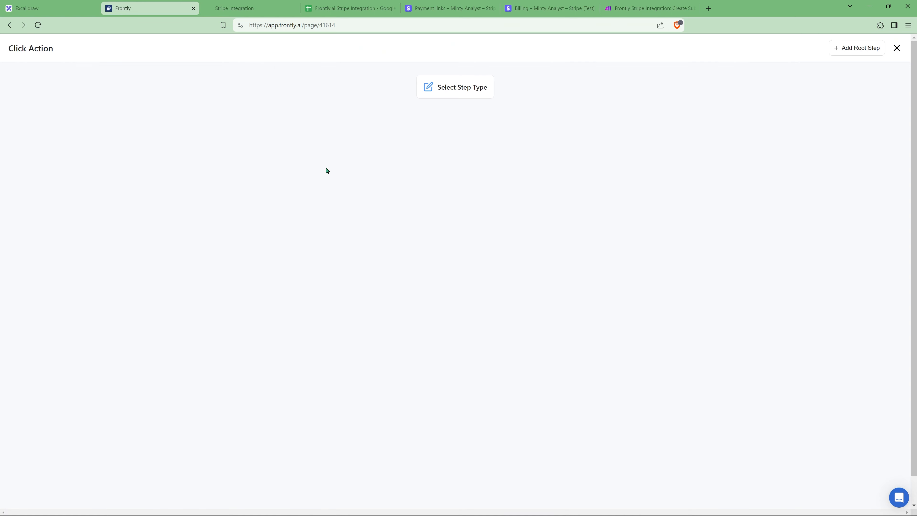
click(440, 94)
click(306, 208)
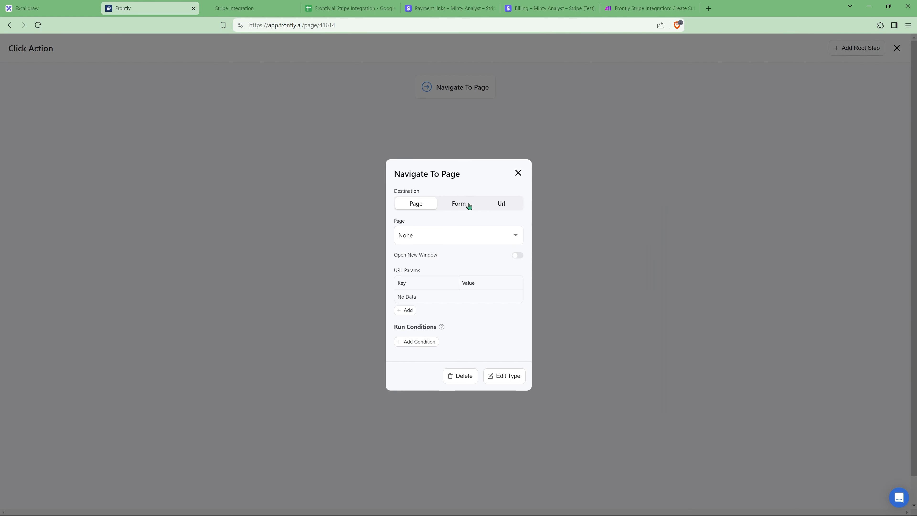
click(501, 204)
click(452, 235)
text(https://billing.stripe.com/p/login/test_28o3dV0cHbLj57q4gg)
click(519, 174)
click(896, 48)
click(881, 51)
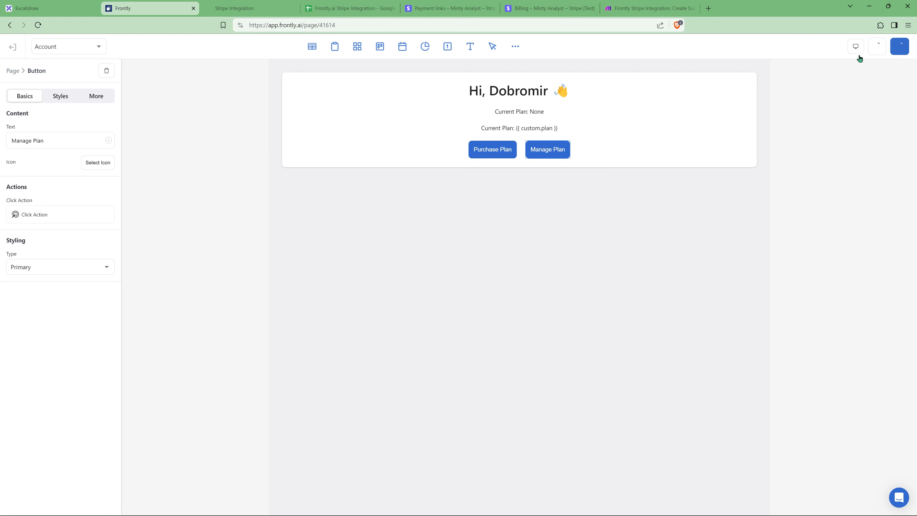
Make the Manage Plan button on the Resources page navigate to the Stripe billing portal's test login URL
click(71, 48)
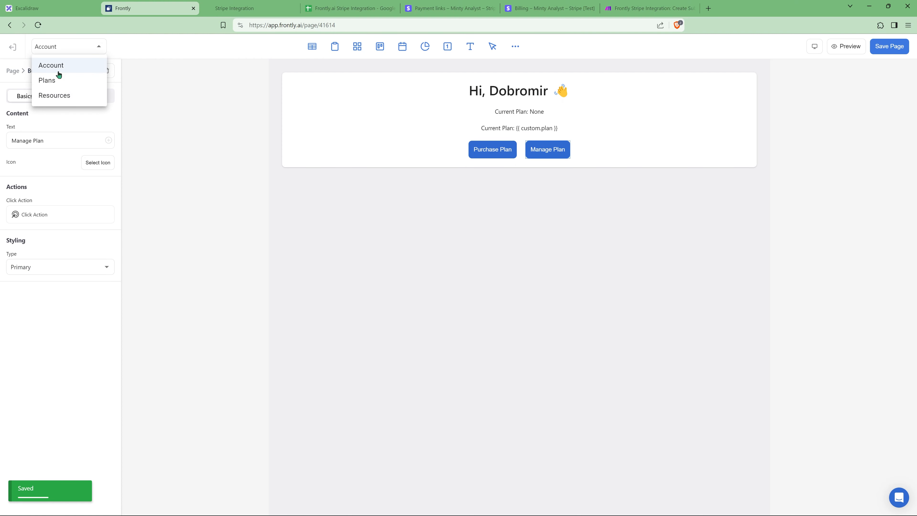
click(55, 95)
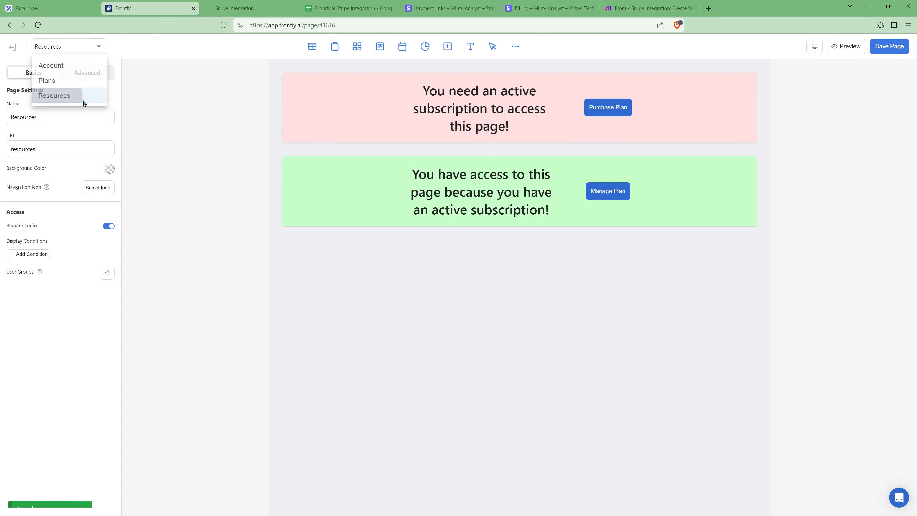
click(609, 195)
click(25, 217)
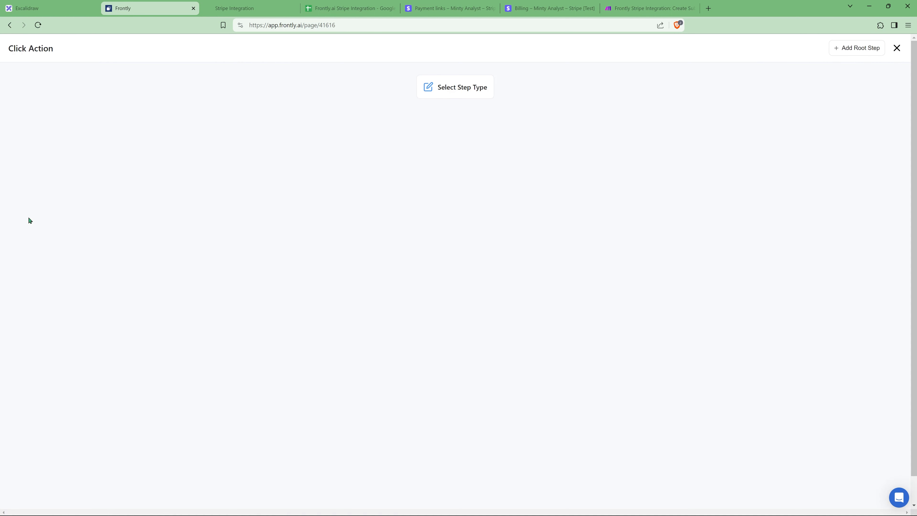
click(470, 84)
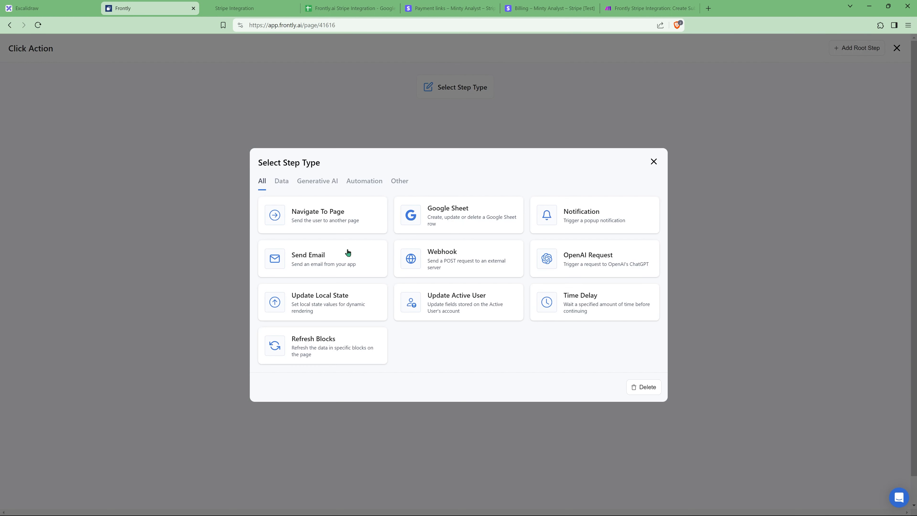
click(345, 221)
click(497, 205)
click(469, 230)
text(https://billing.stripe.com/p/login/test_28o3dV0cHbLj57q4gg)
click(510, 214)
click(518, 174)
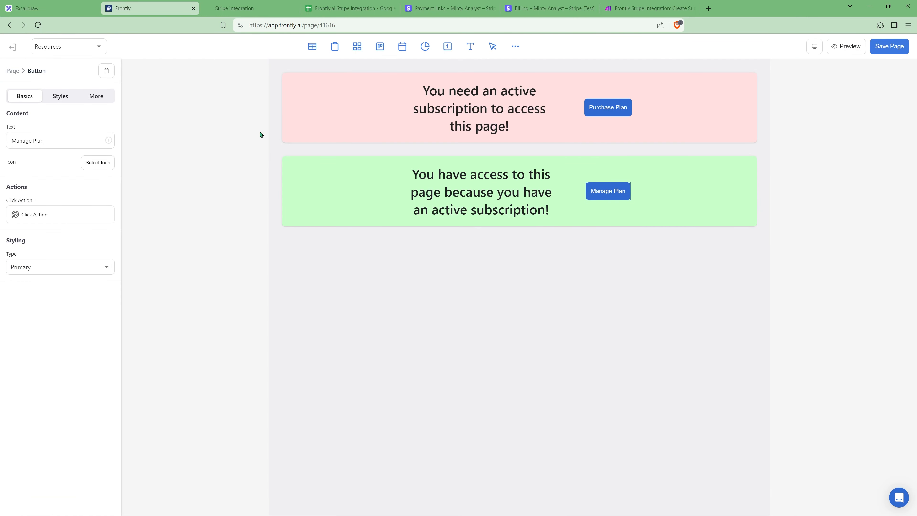
click(449, 8)
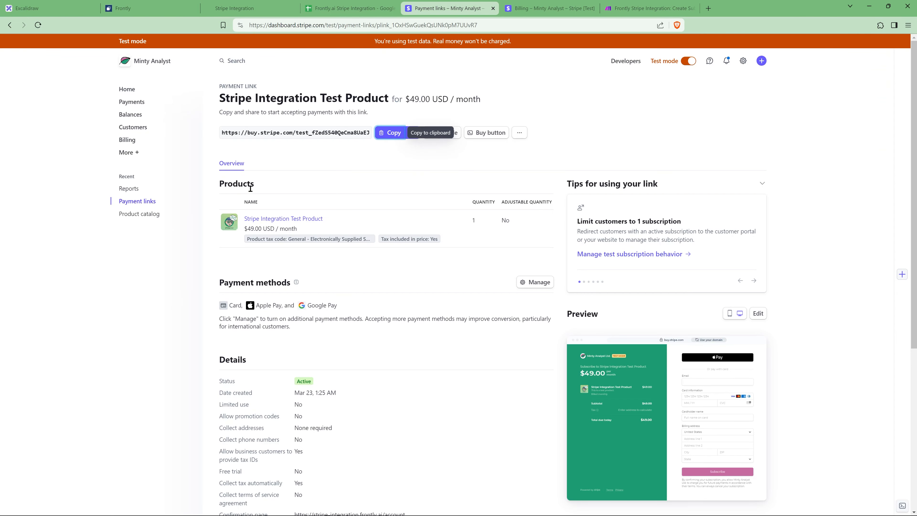
click(517, 134)
click(295, 28)
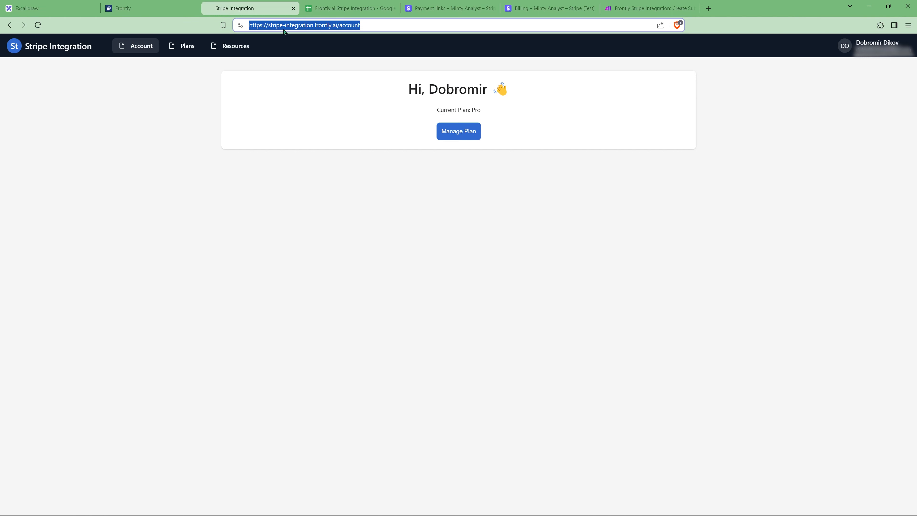
click(466, 9)
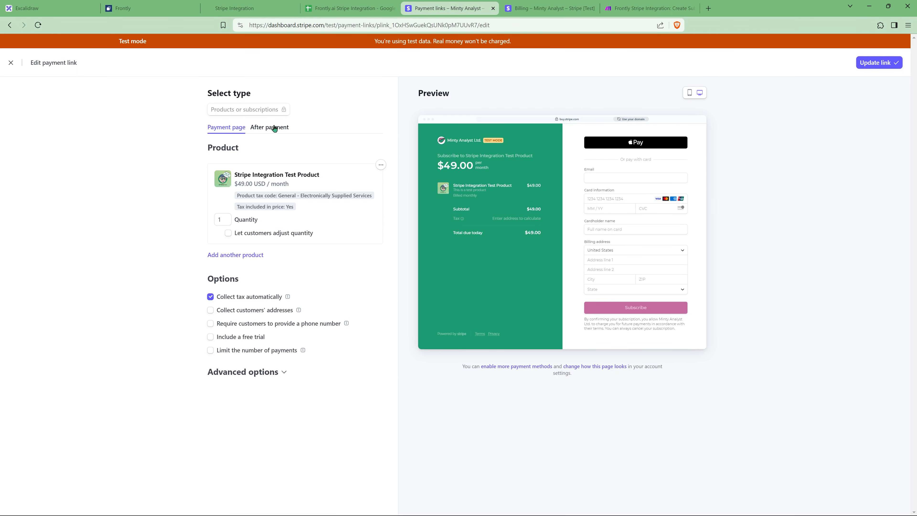
click(274, 127)
click(312, 205)
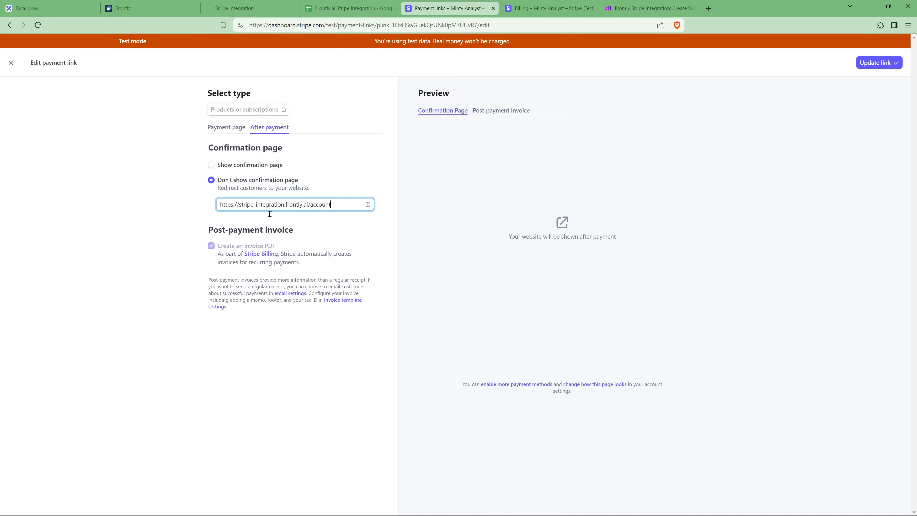
click(346, 170)
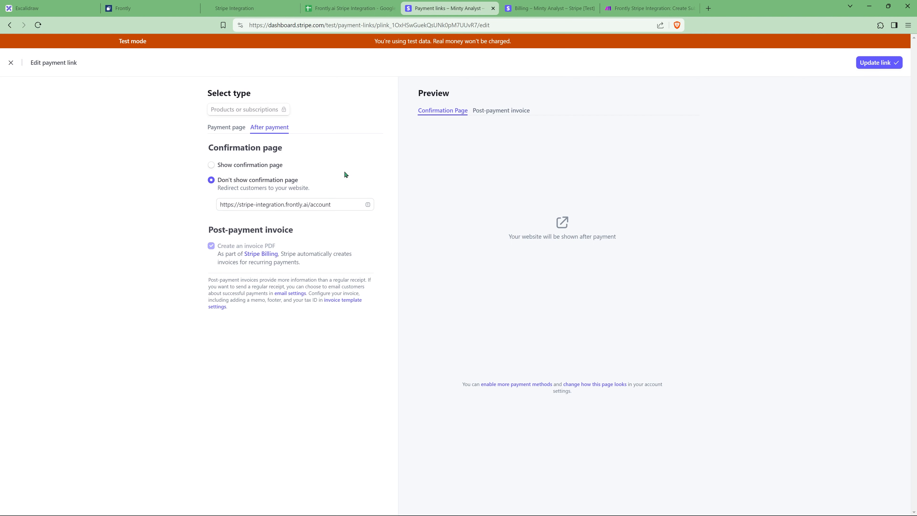
click(882, 62)
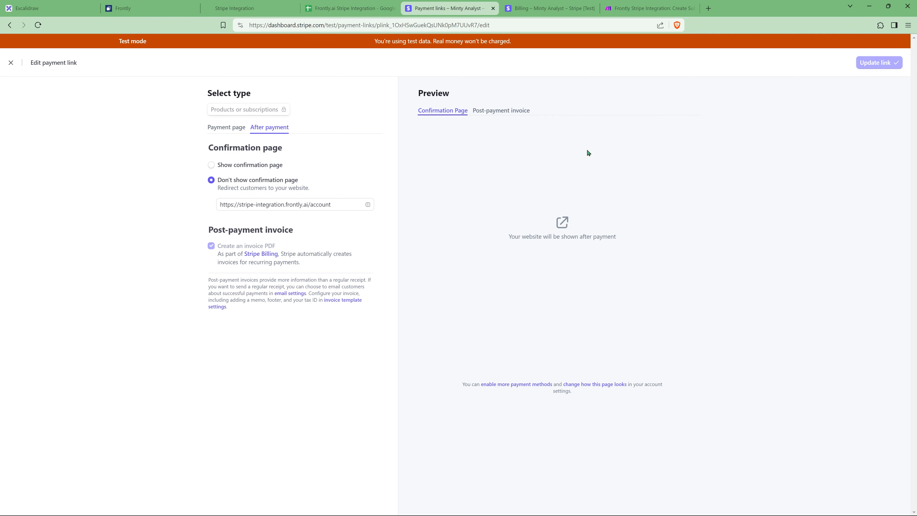
Switch to the Make.com scenario and view the webhook address of the Stripe Watch Events module
key(ctrl+Tab)
key(ctrl+Tab)
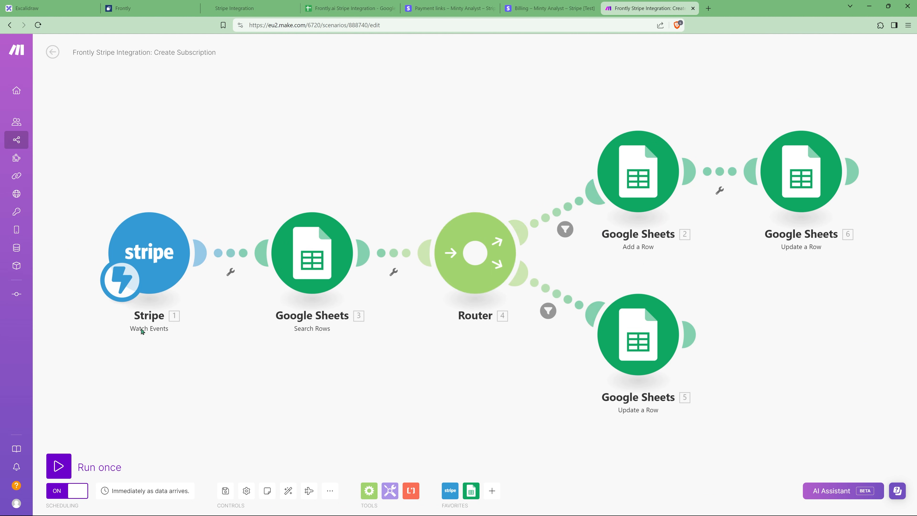
click(166, 278)
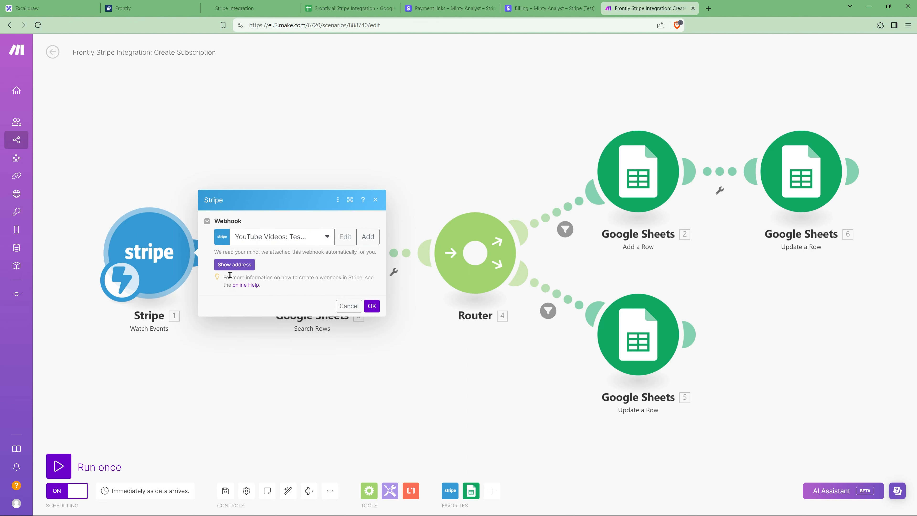
click(234, 264)
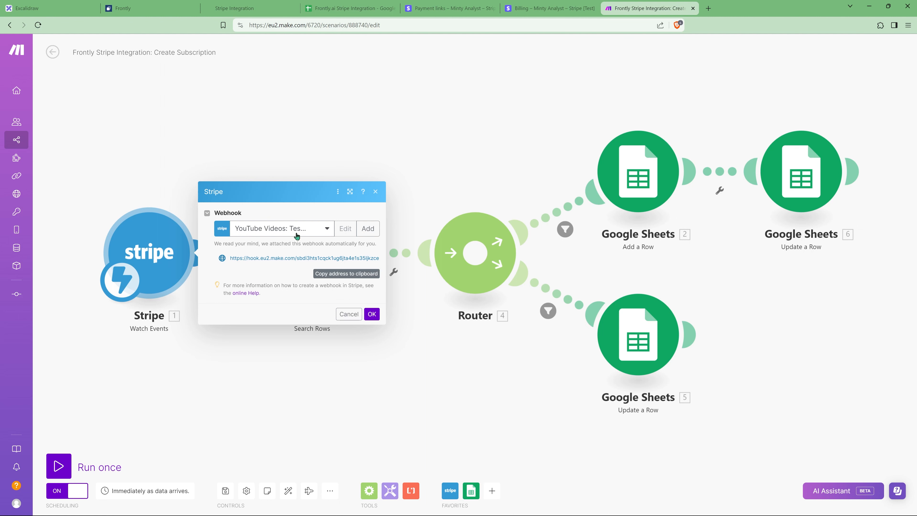
click(347, 315)
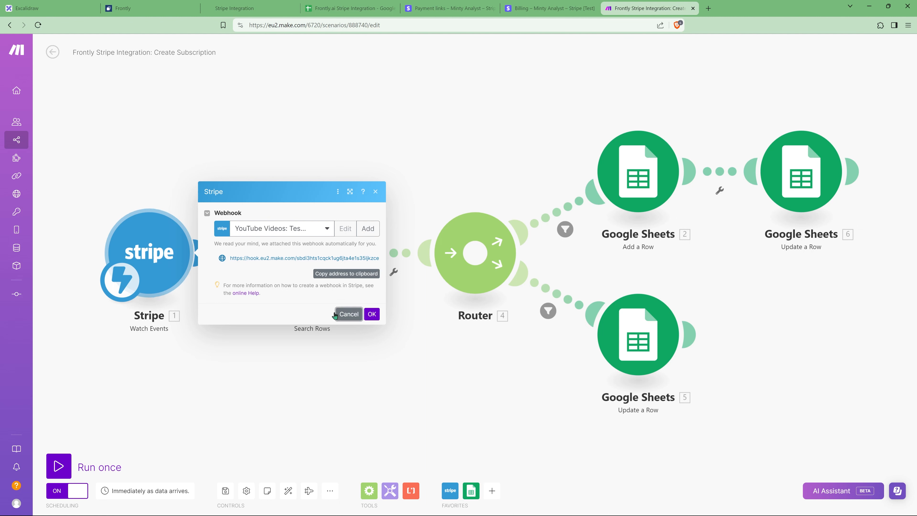
Delete the scenario's Stripe trigger module and put a new Stripe Watch Events module in its place
right_click(151, 256)
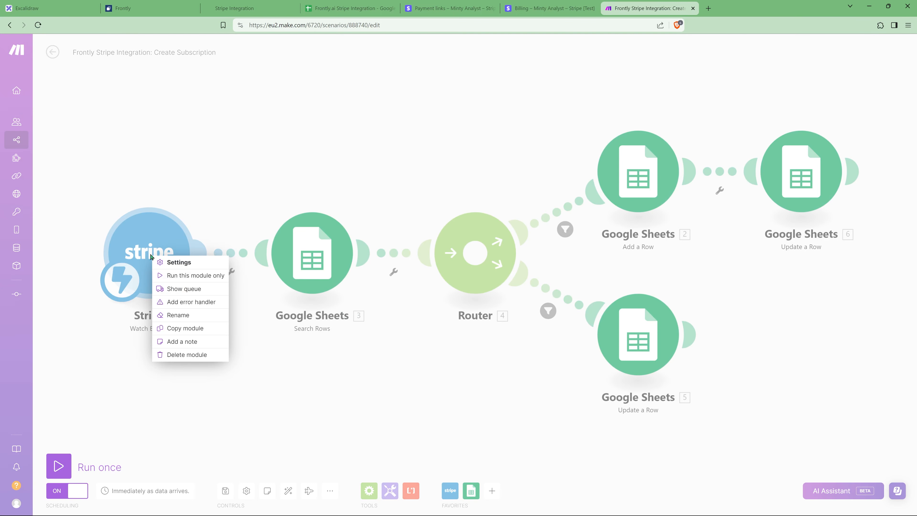
click(177, 355)
click(159, 257)
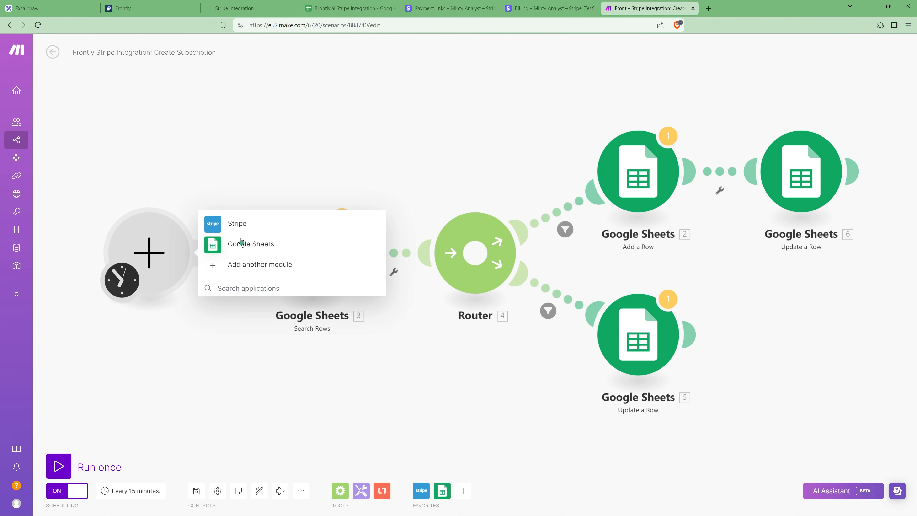
click(245, 224)
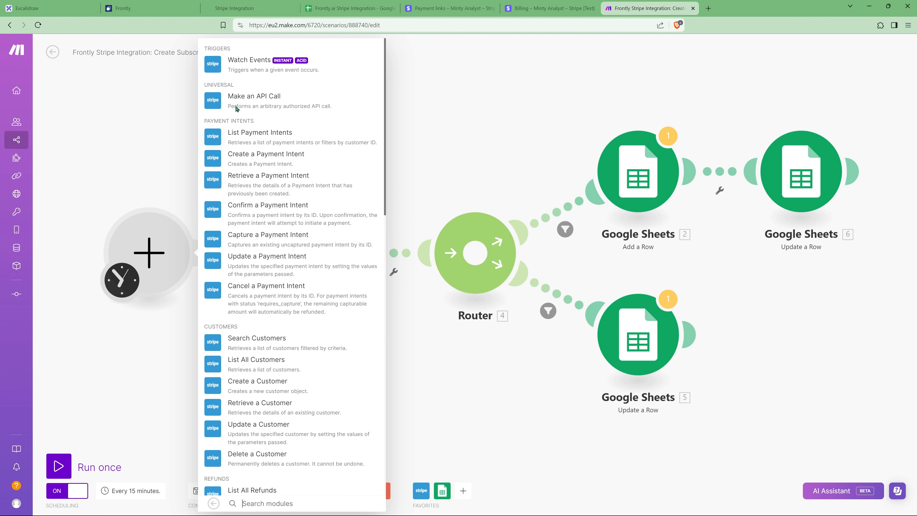
click(241, 60)
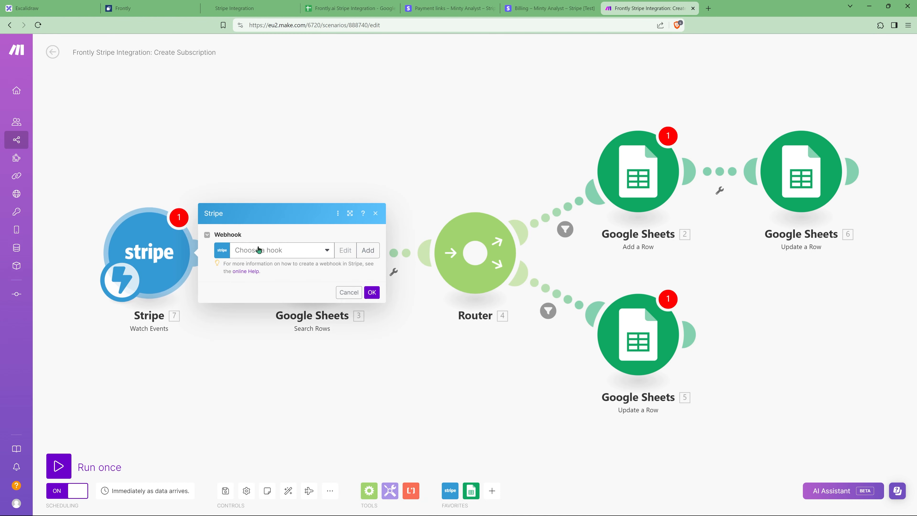
Start a new Stripe webhook named "YouTube Videos: Test Stripe Webhook 2" with the Payment Intent event group
click(368, 250)
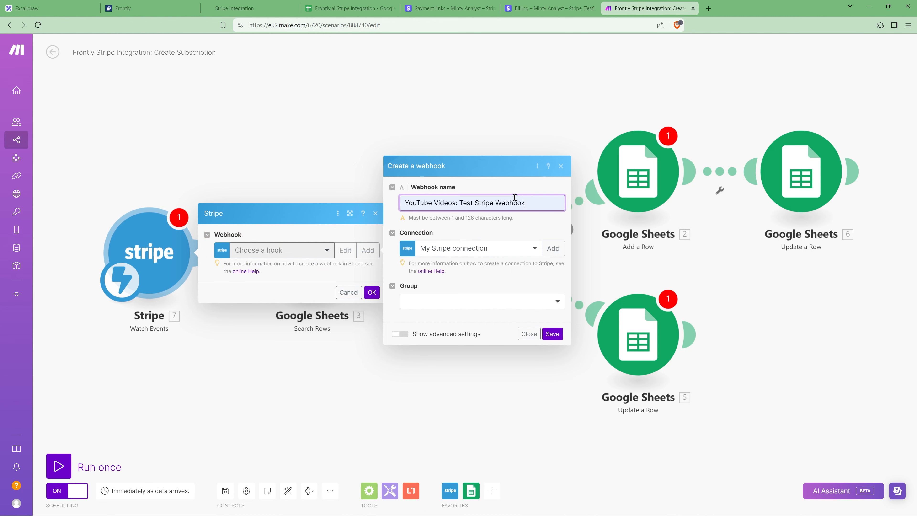
click(533, 203)
text(2)
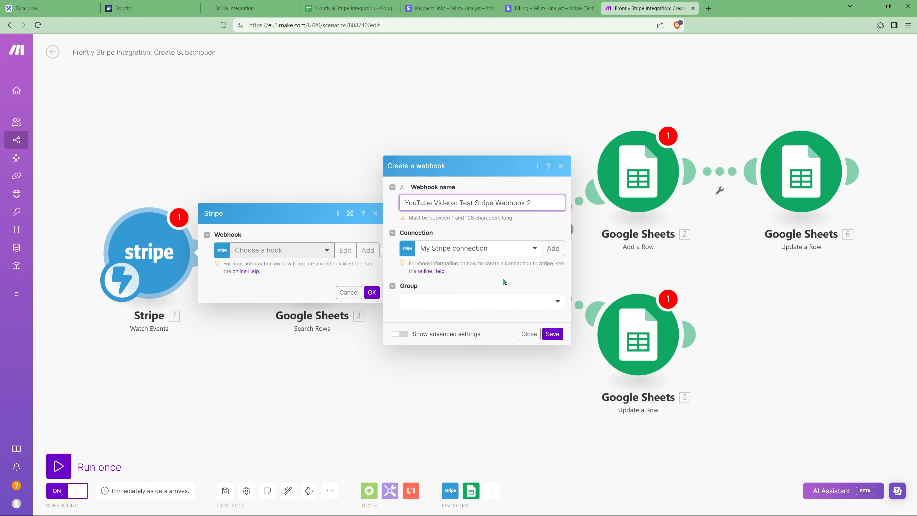
click(456, 306)
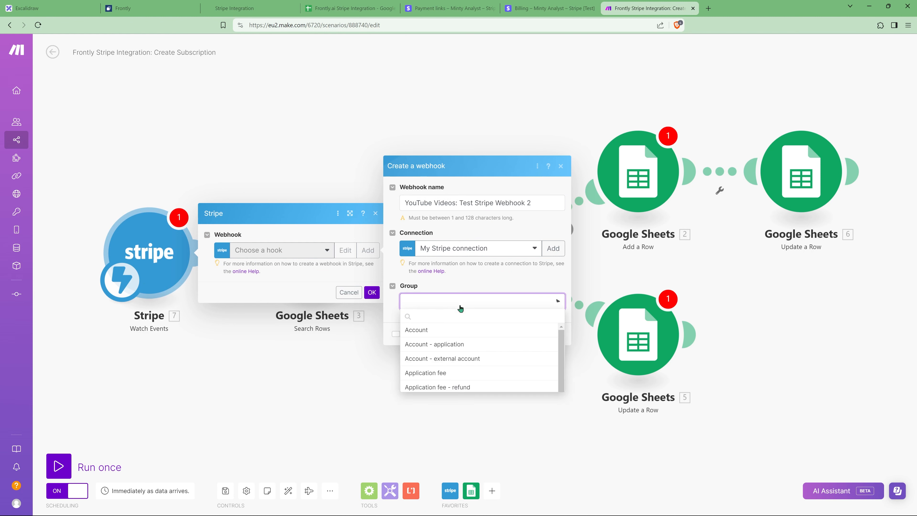
scroll(467, 327, down, 1)
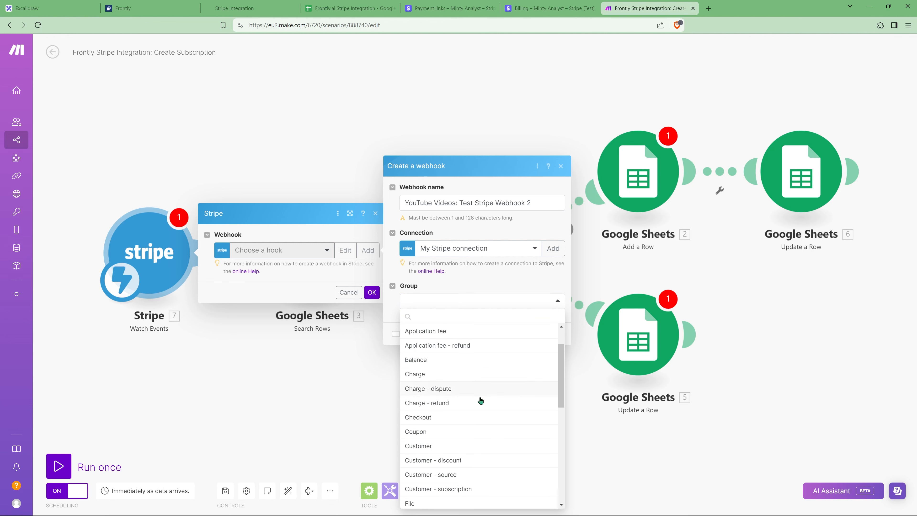
scroll(433, 444, down, 4)
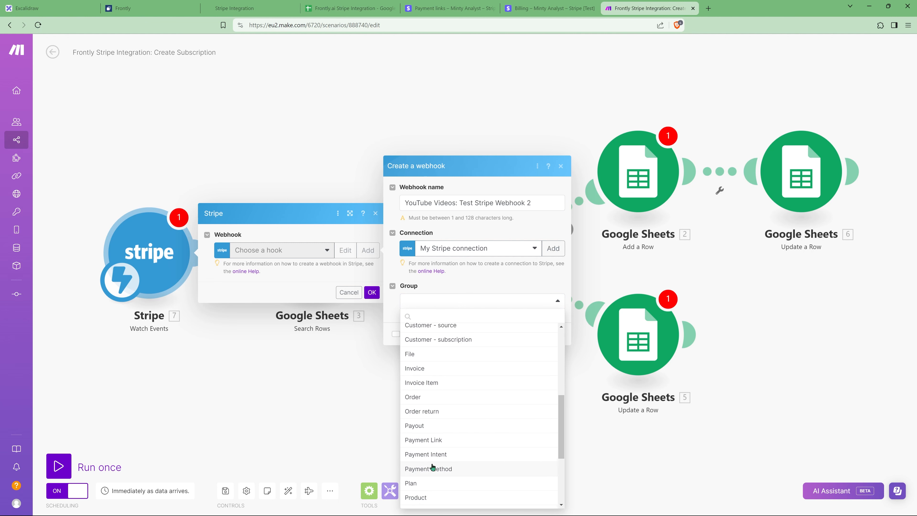
click(432, 456)
Enable only the Payment Intent succeeded event, save the webhook and confirm it in the Stripe module
scroll(471, 337, down, 2)
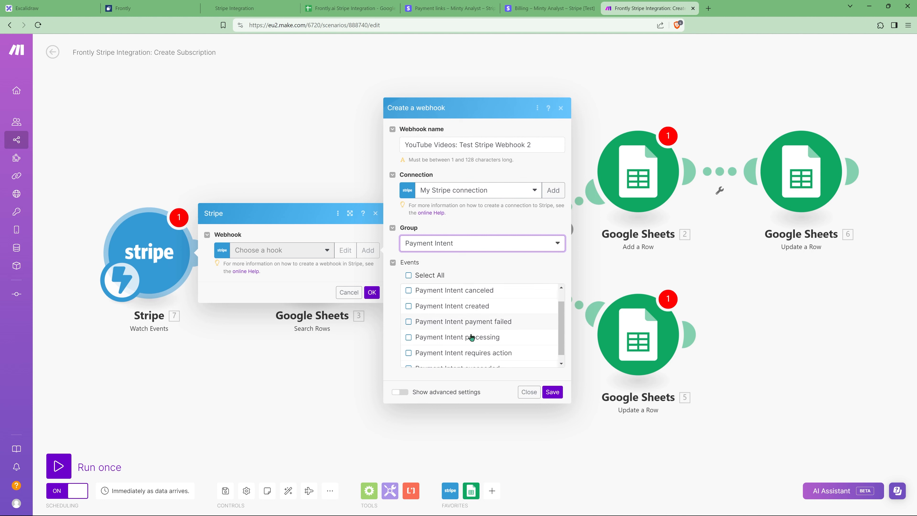
click(409, 360)
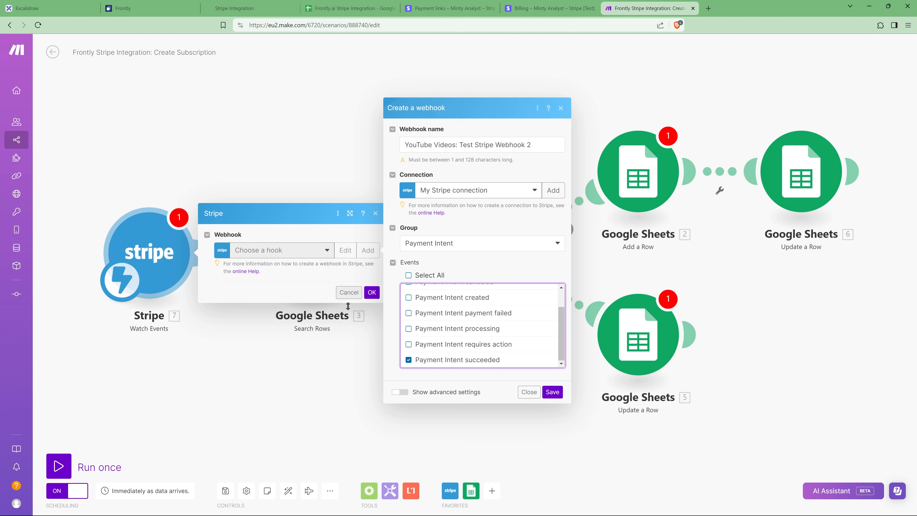
scroll(513, 337, up, 2)
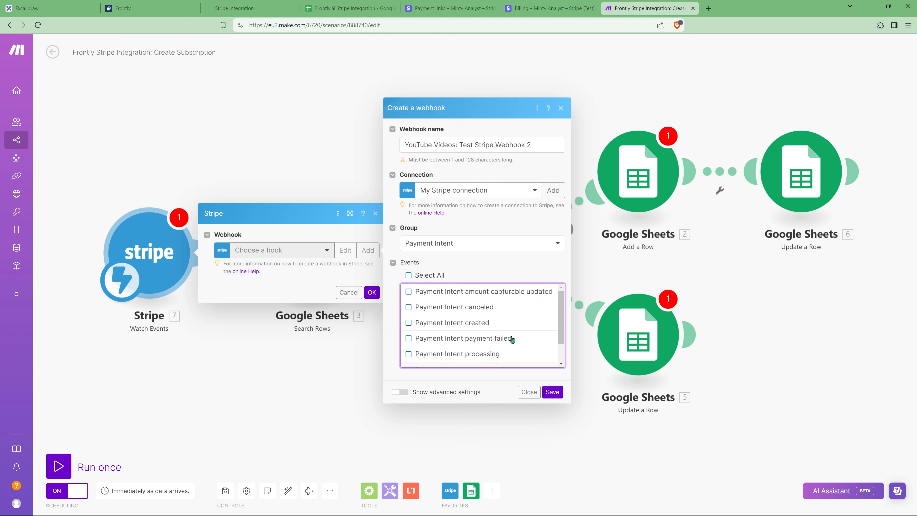
scroll(509, 336, down, 1)
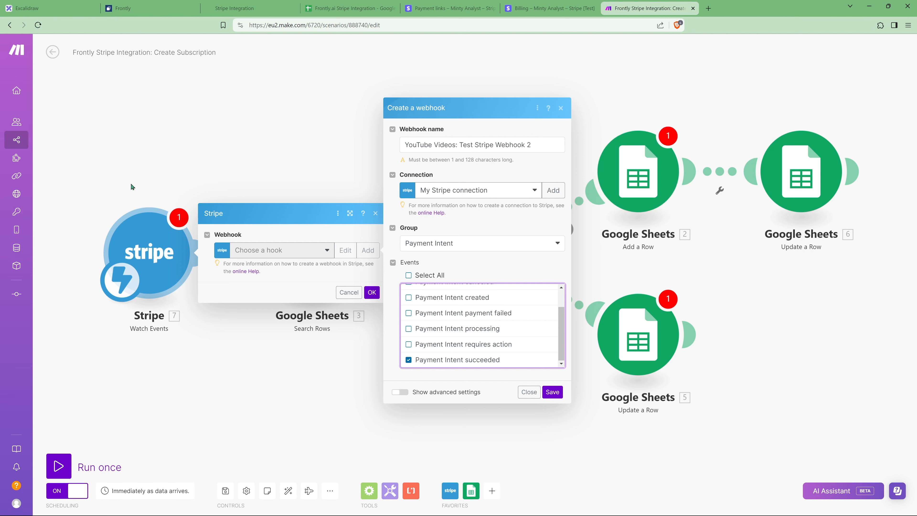
click(552, 392)
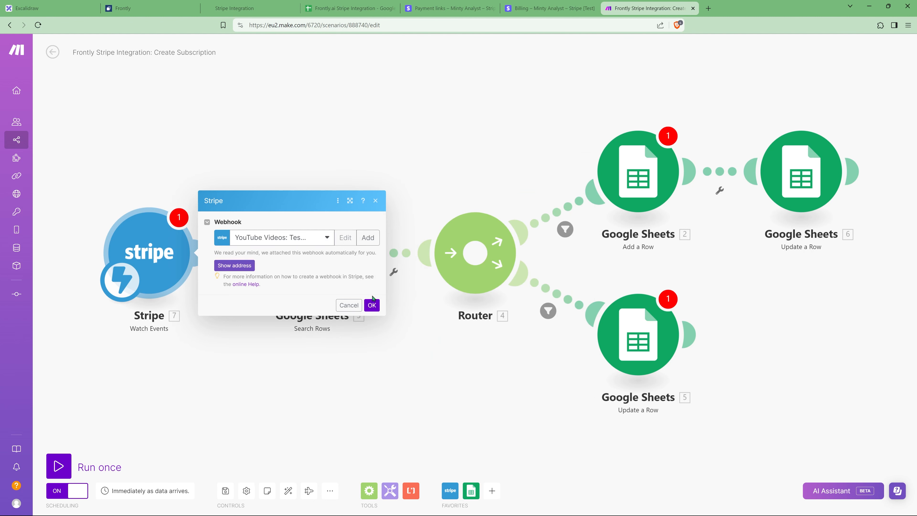
click(371, 305)
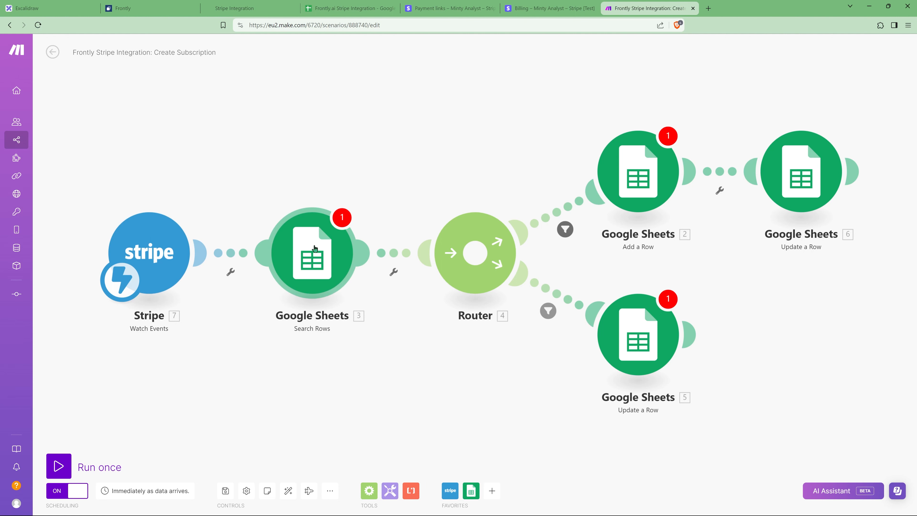
In the Google Sheets Search Rows module, map the email filter's comparison value to the new Stripe trigger's Receipt Email
click(324, 279)
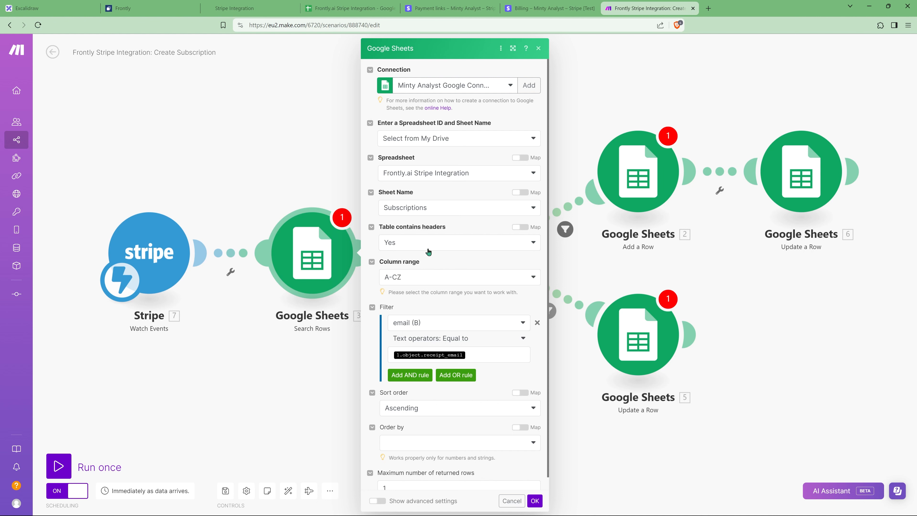
scroll(424, 317, down, 1)
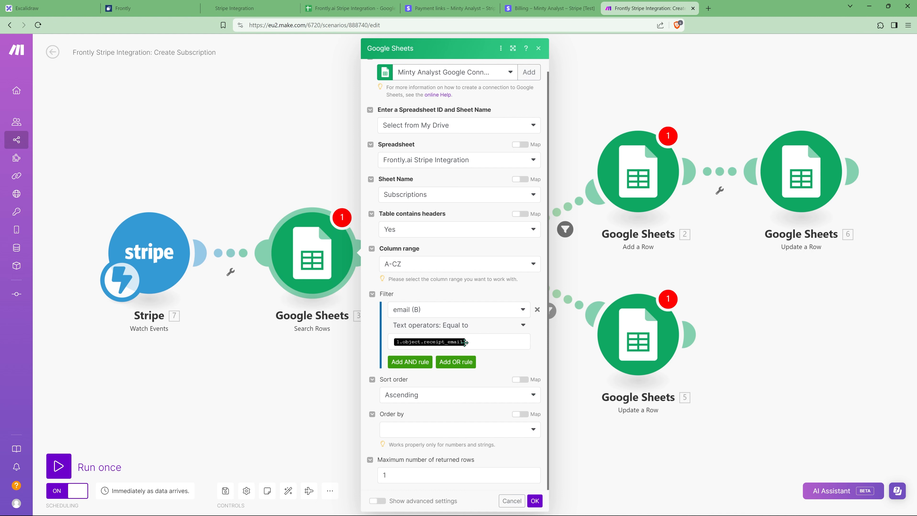
click(479, 341)
key(BackSpace)
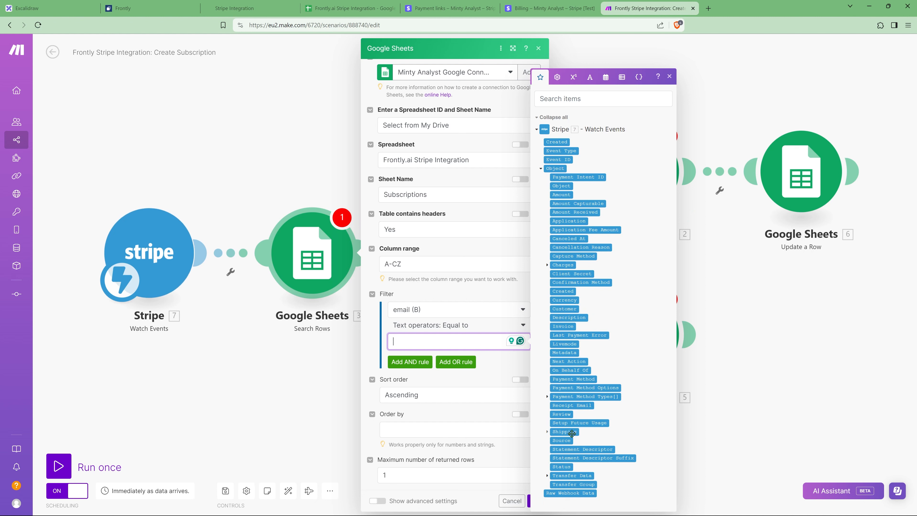
click(566, 406)
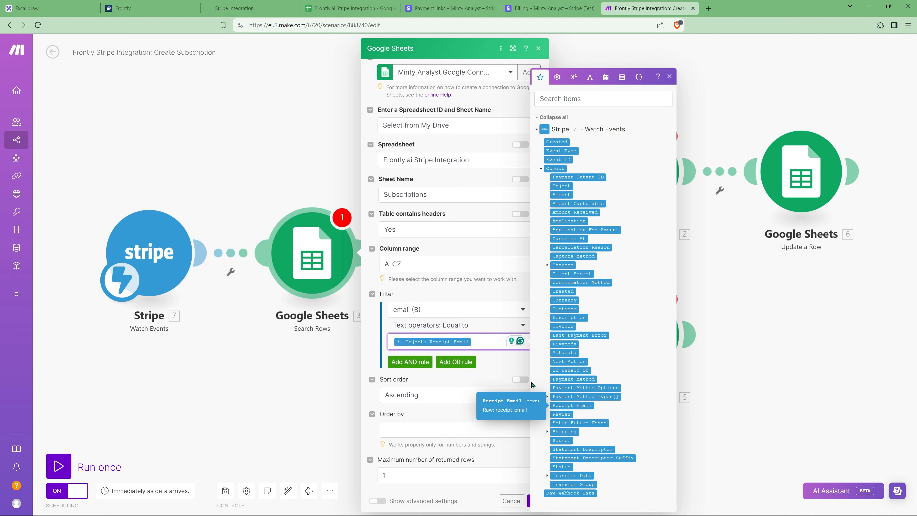
click(485, 362)
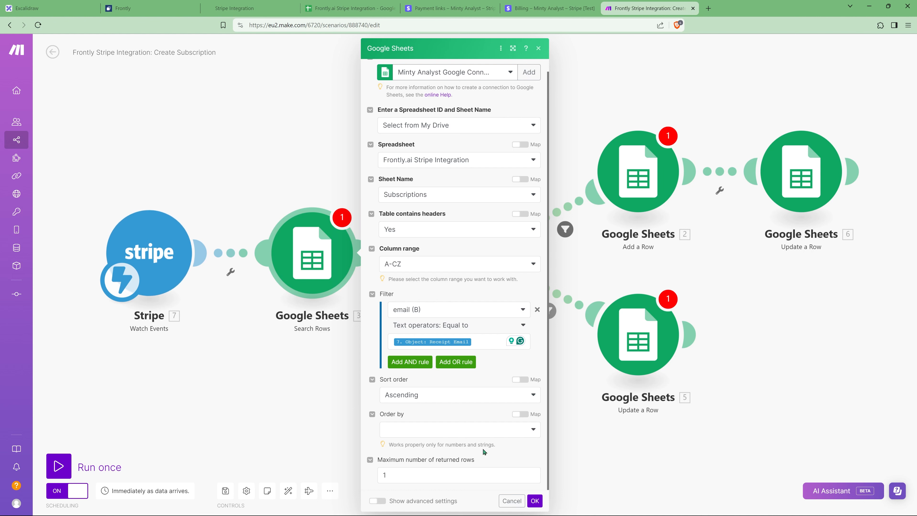
Confirm the Search Rows module settings and check the filter condition on the route to the Add a Row module
click(534, 500)
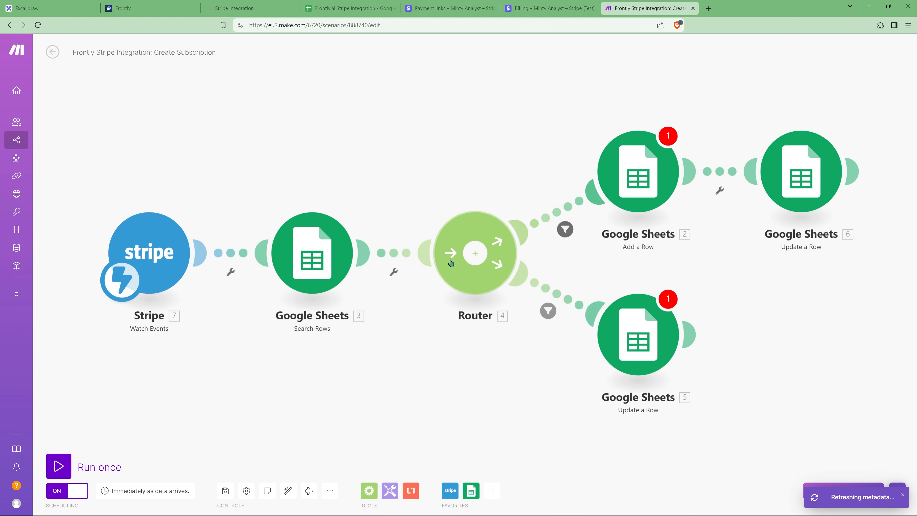
click(565, 230)
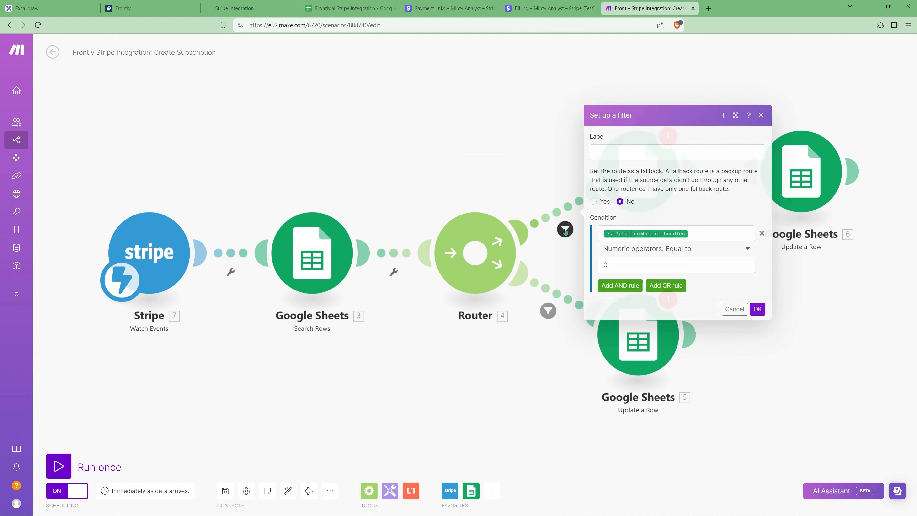
click(637, 233)
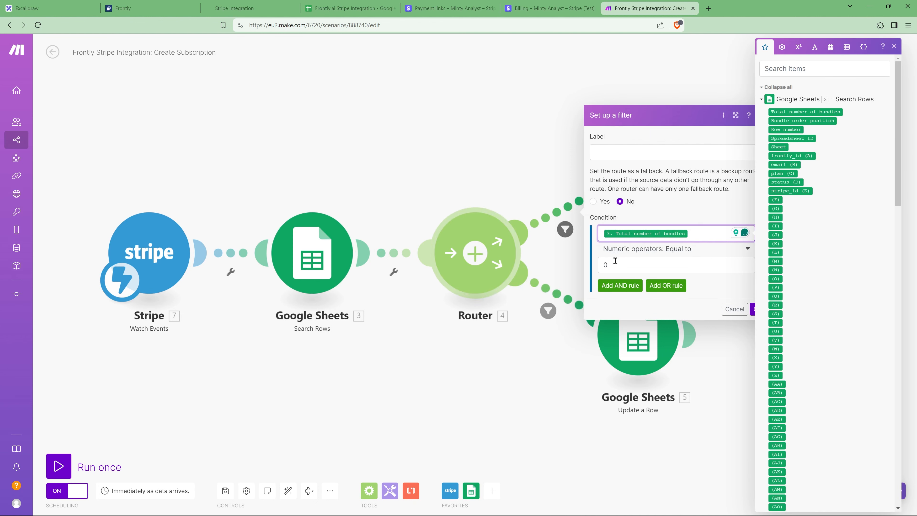
click(541, 184)
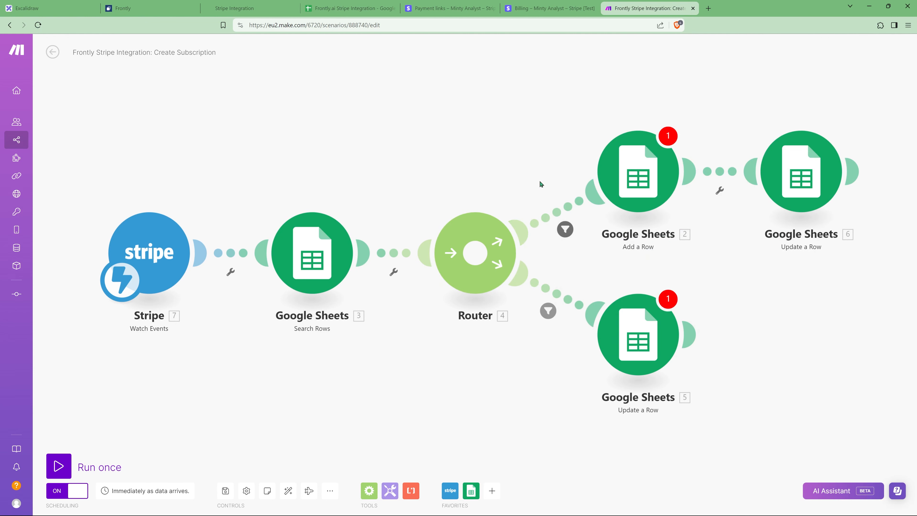
In the Google Sheets Add a Row module, map the email column to the new Stripe trigger's Receipt Email
click(638, 175)
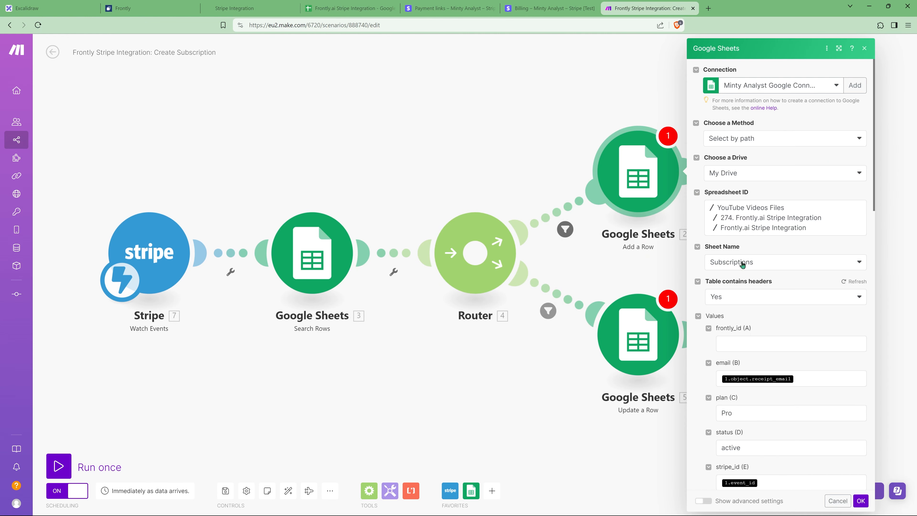
scroll(747, 321, down, 1)
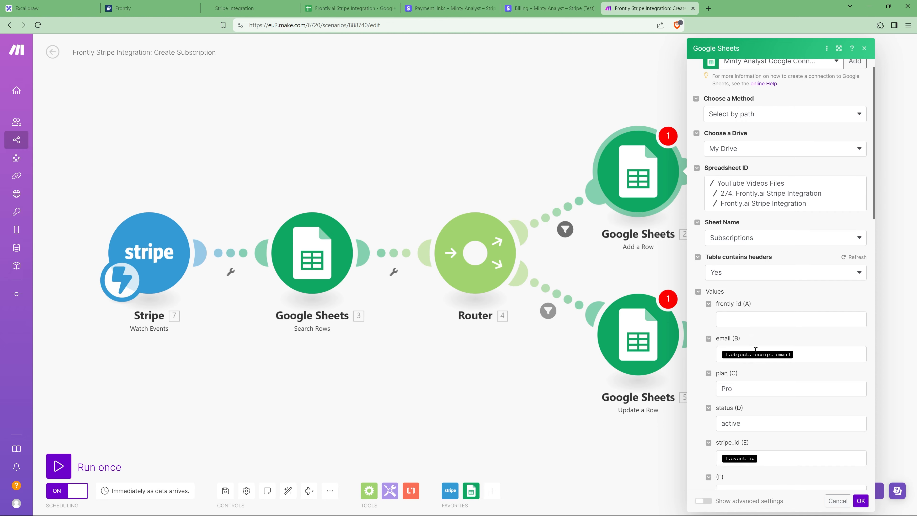
click(772, 335)
key(BackSpace)
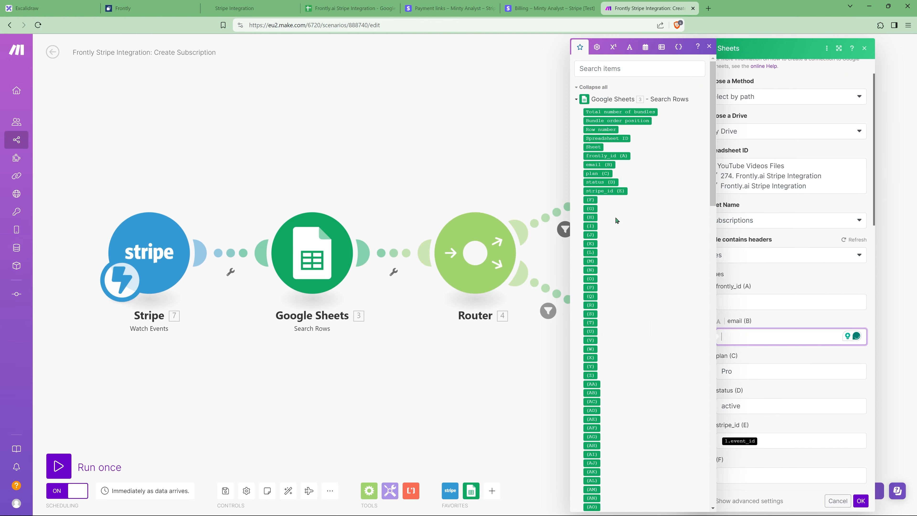
scroll(615, 220, down, 20)
click(619, 405)
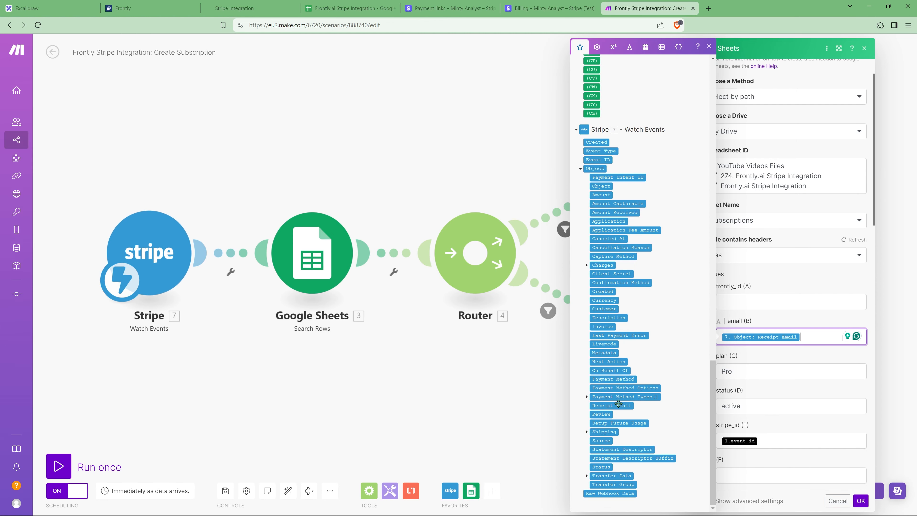
Map the Add a Row module's stripe_id column to the new Stripe trigger's Event ID and confirm the module
click(772, 438)
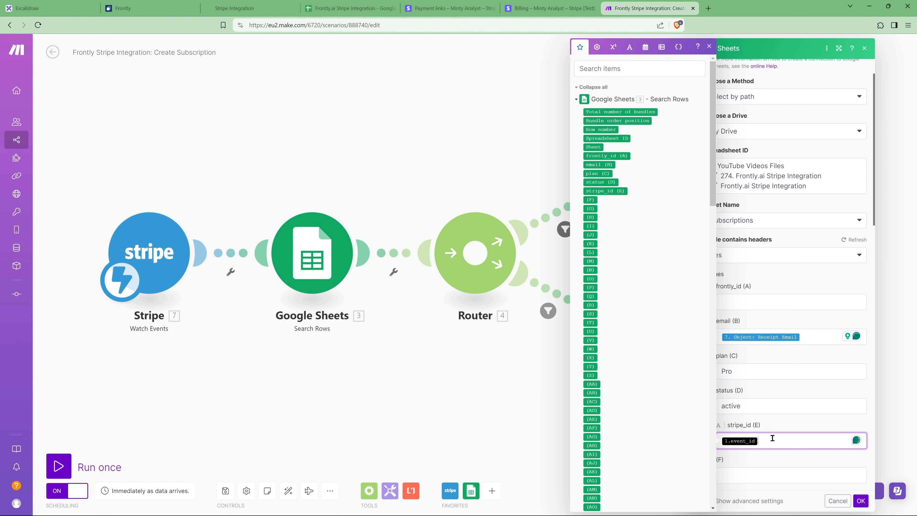
click(735, 369)
click(742, 369)
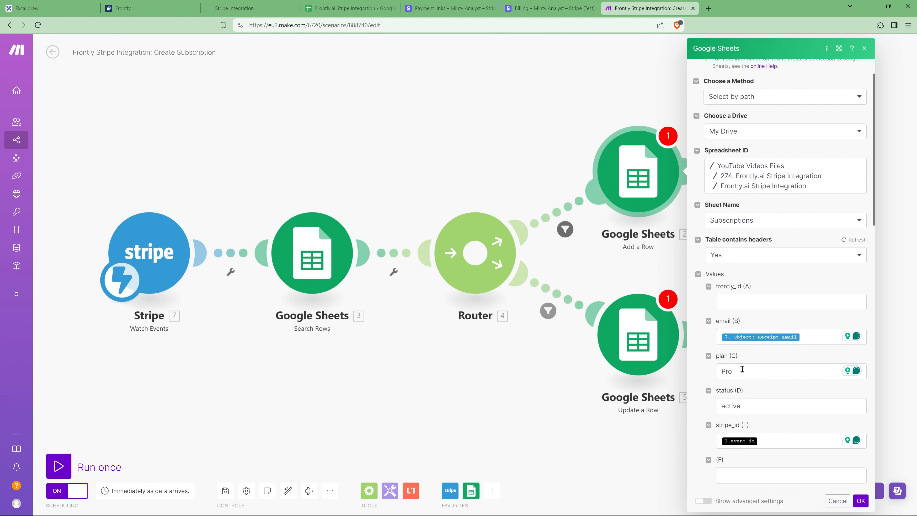
click(766, 408)
click(774, 440)
key(BackSpace)
scroll(618, 352, down, 20)
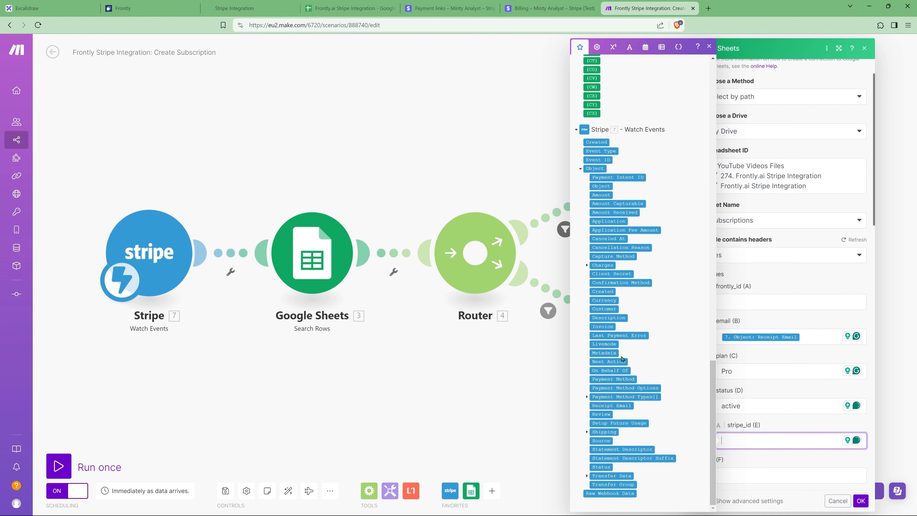
click(604, 159)
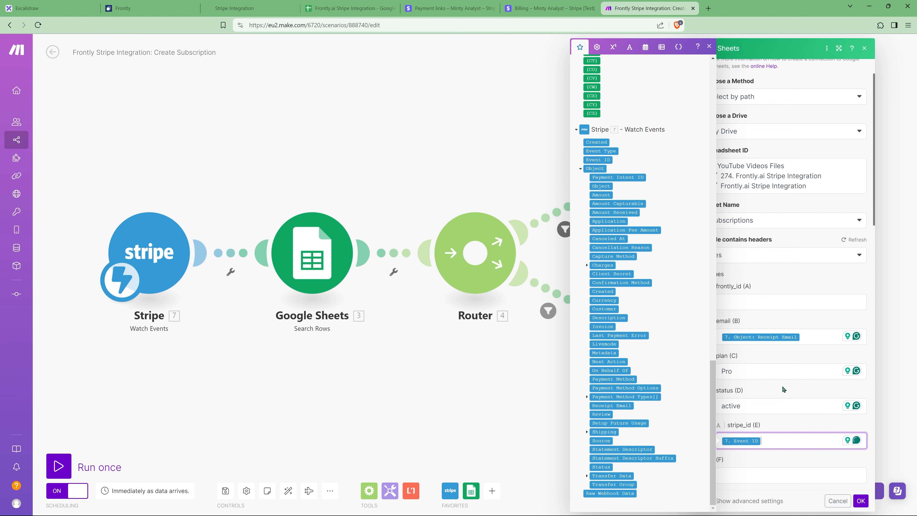
click(766, 419)
scroll(766, 449, down, 1)
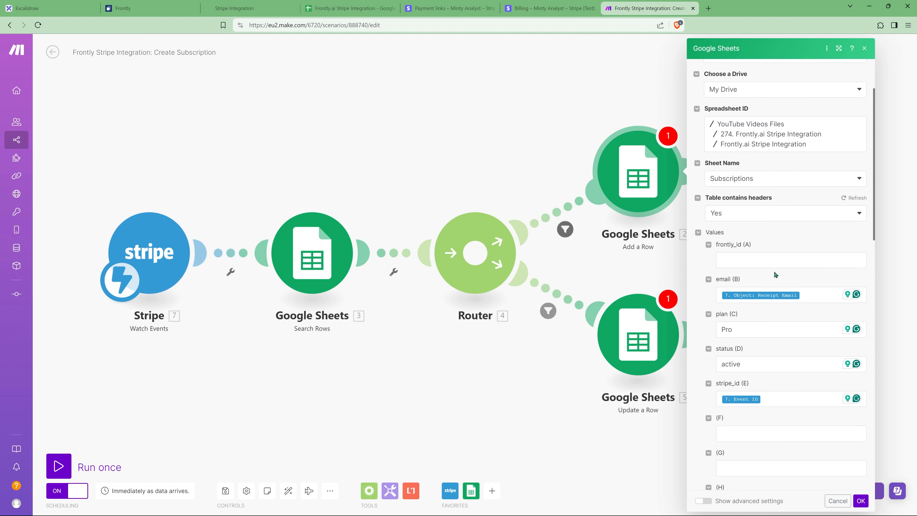
click(860, 500)
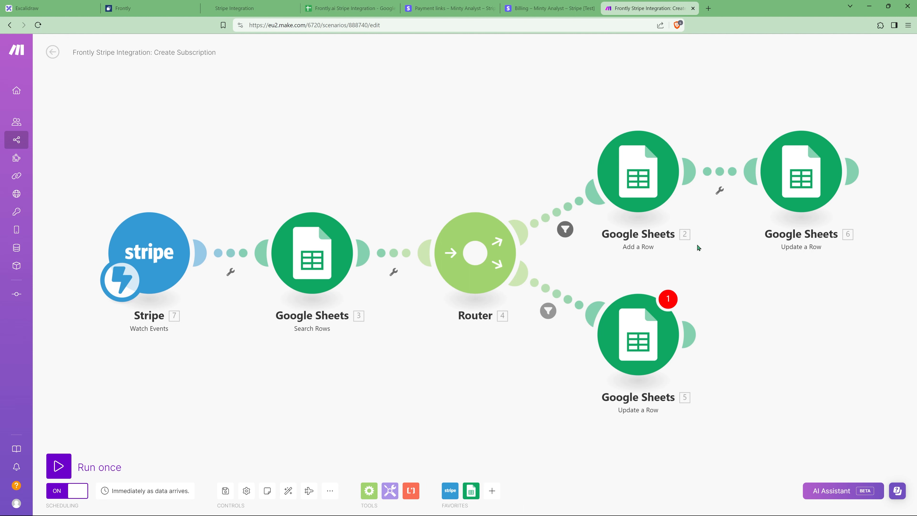
Review the row number and frontly_id mappings in the Update a Row module that follows Add a Row
drag(735, 275, 592, 295)
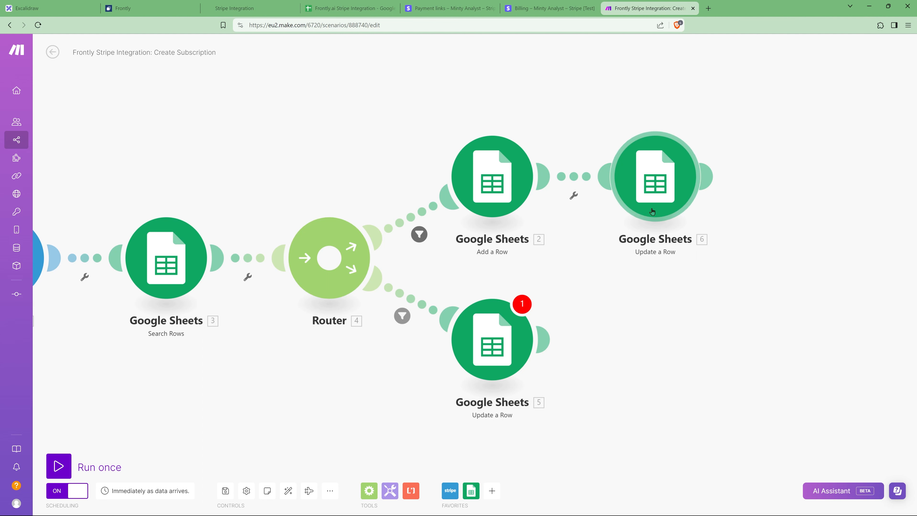
click(653, 187)
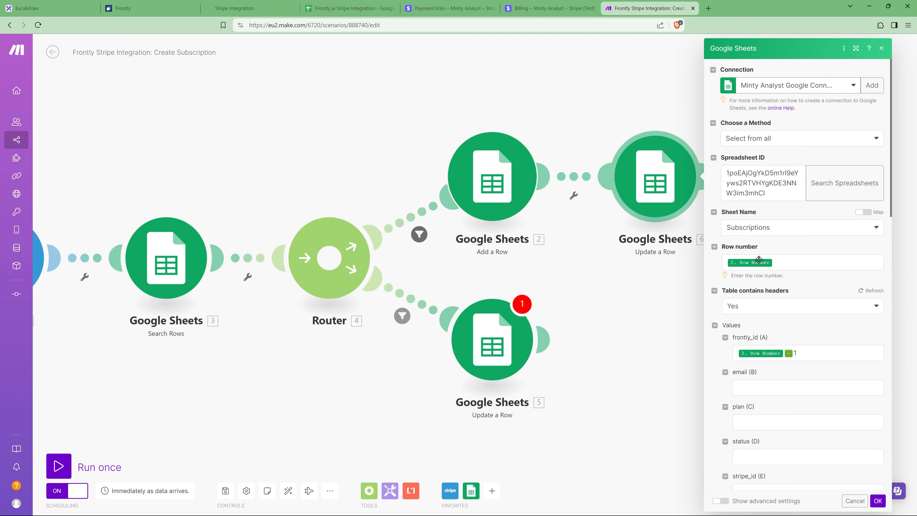
click(779, 263)
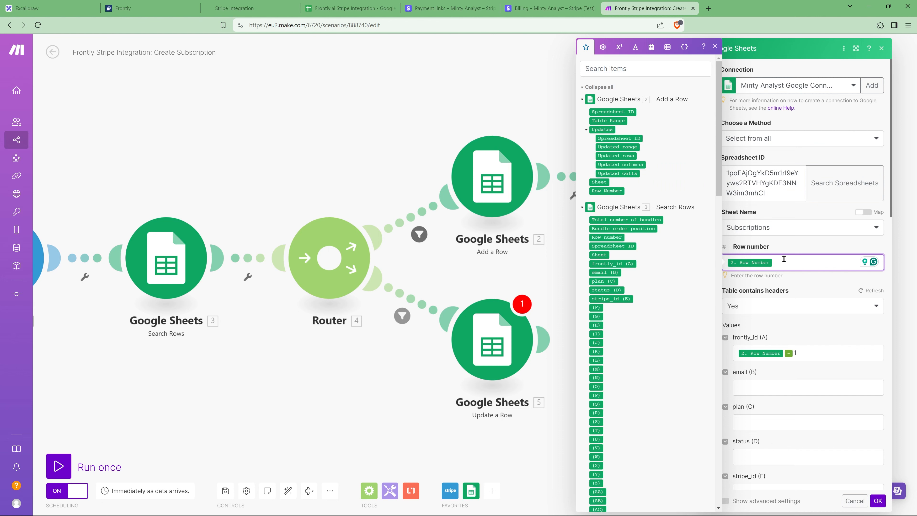
click(806, 332)
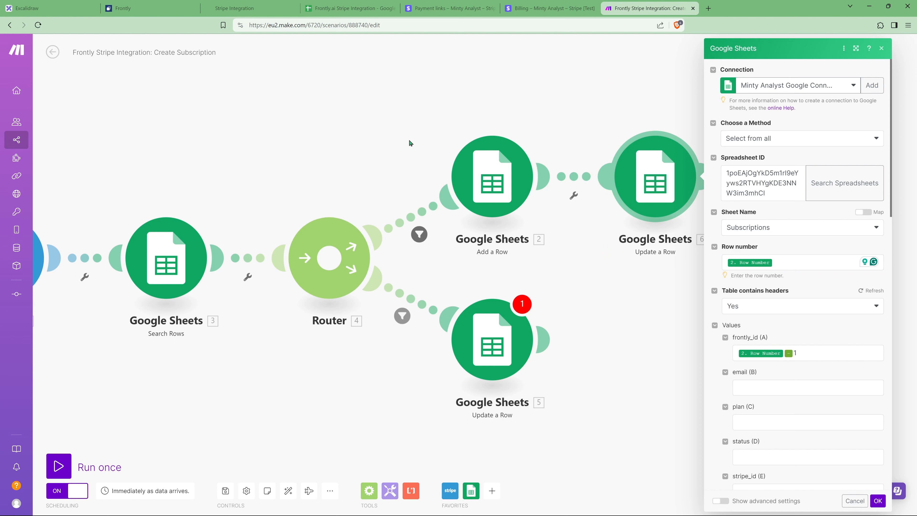
Switch to the Google Sheets Subscriptions sheet to examine the frontly_id column, and view the Stripe Integration app's Account page
click(349, 10)
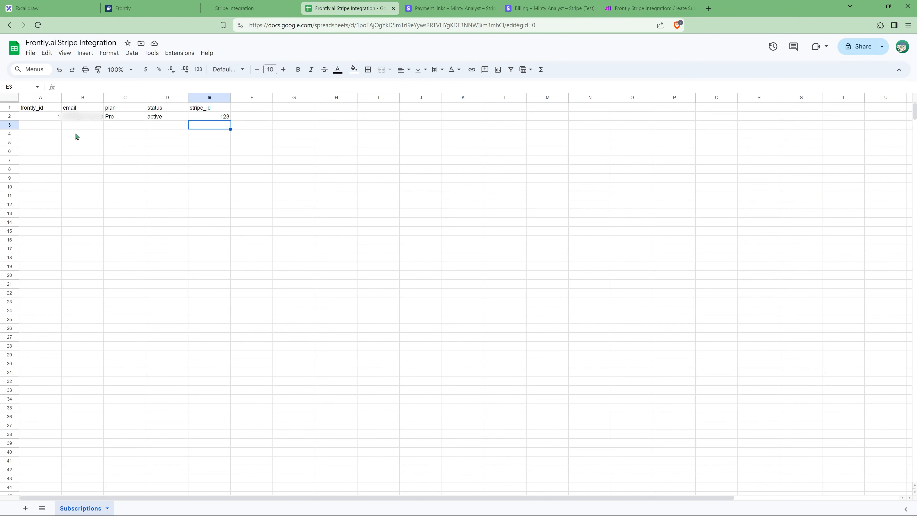
click(40, 126)
click(45, 142)
click(47, 178)
click(57, 231)
click(59, 292)
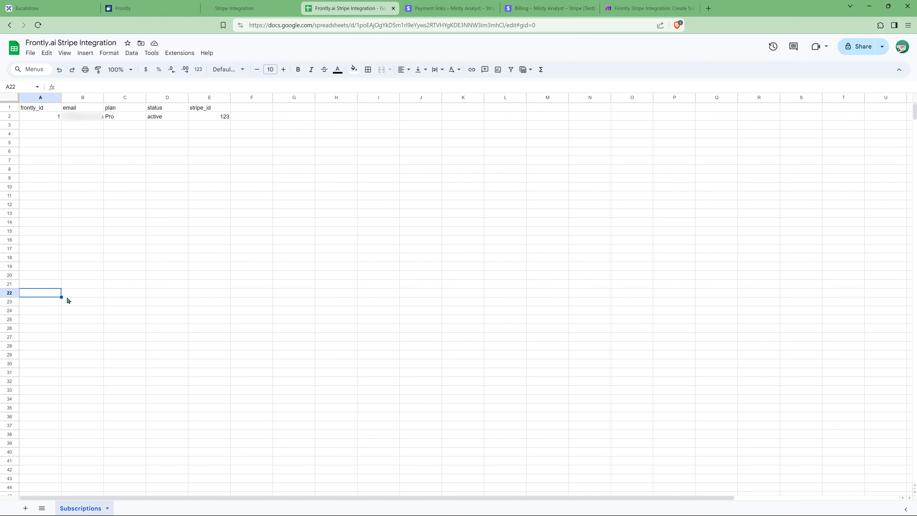
click(38, 117)
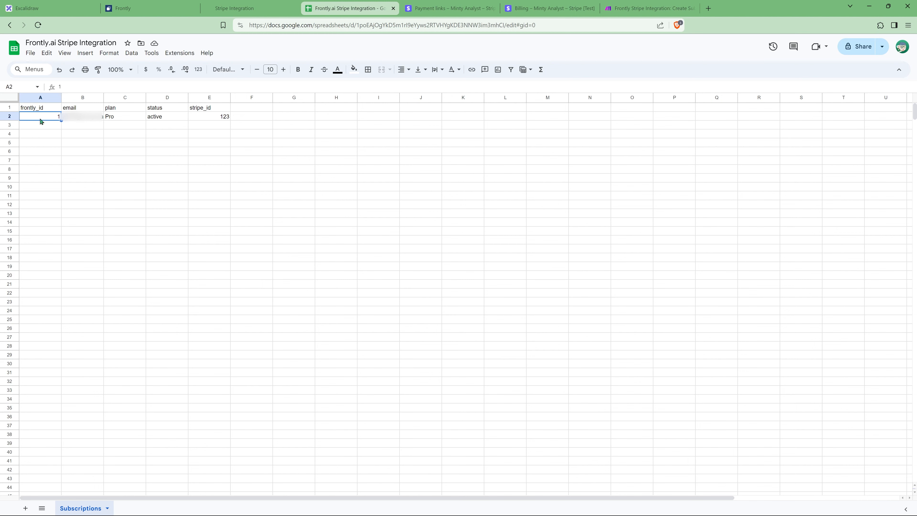
click(270, 9)
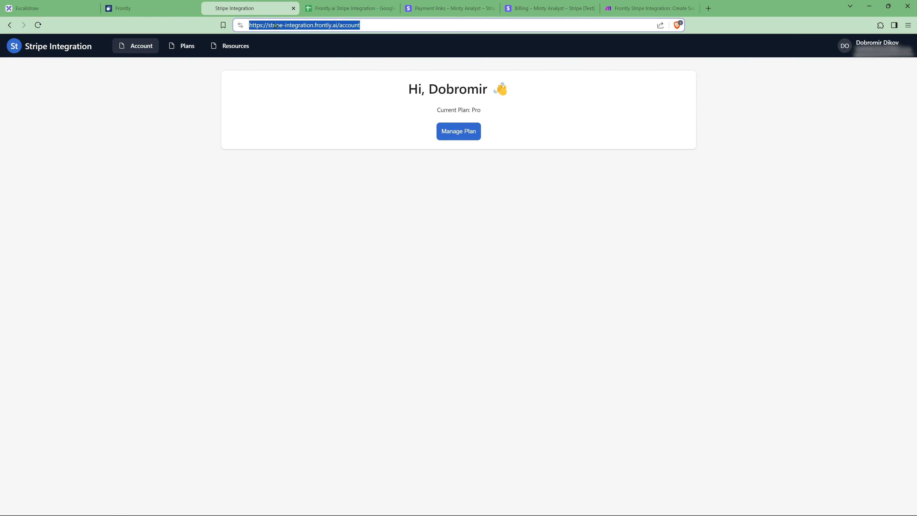
Return to the Make scenario and delete the Update a Row module that follows Add a Row
click(646, 8)
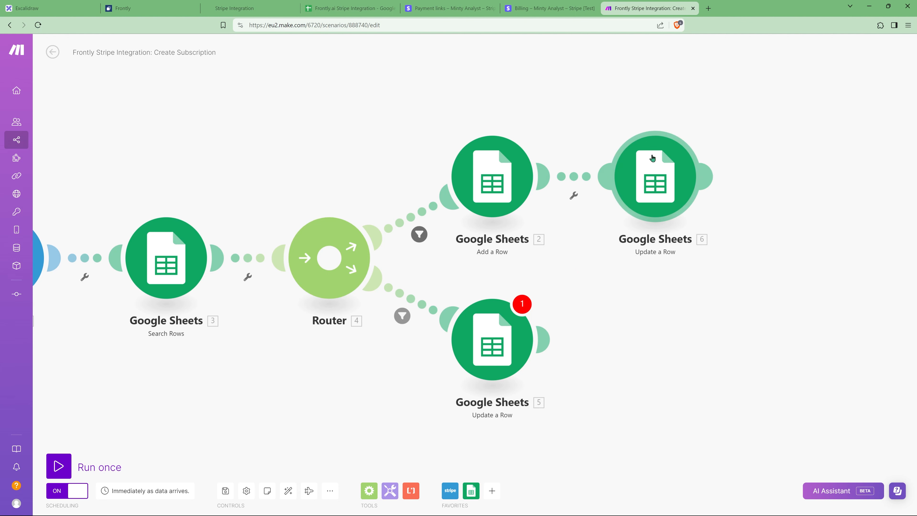
right_click(651, 173)
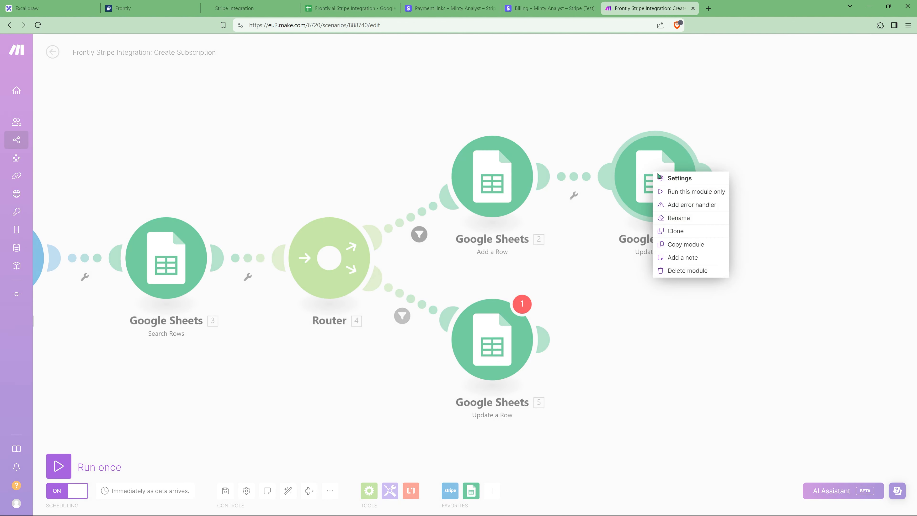
click(686, 270)
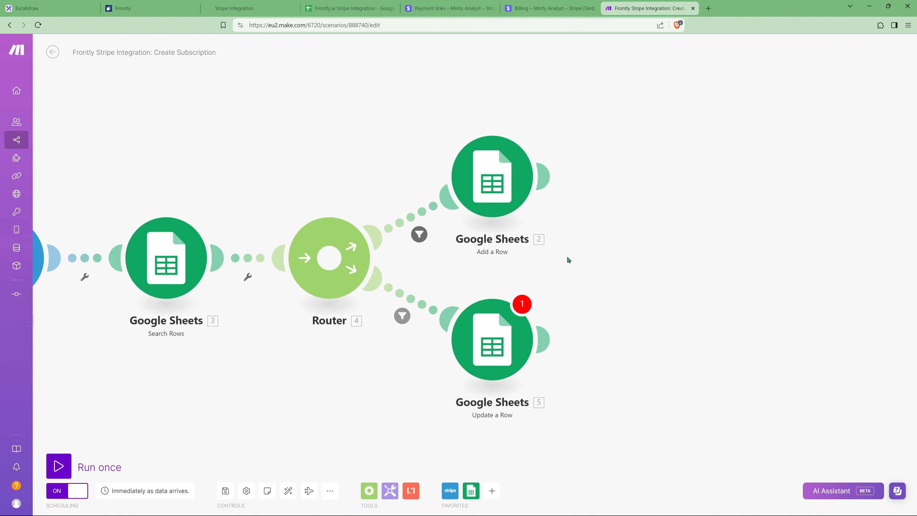
Check the filter condition on the router's route to the remaining Update a Row module
drag(621, 302, 798, 266)
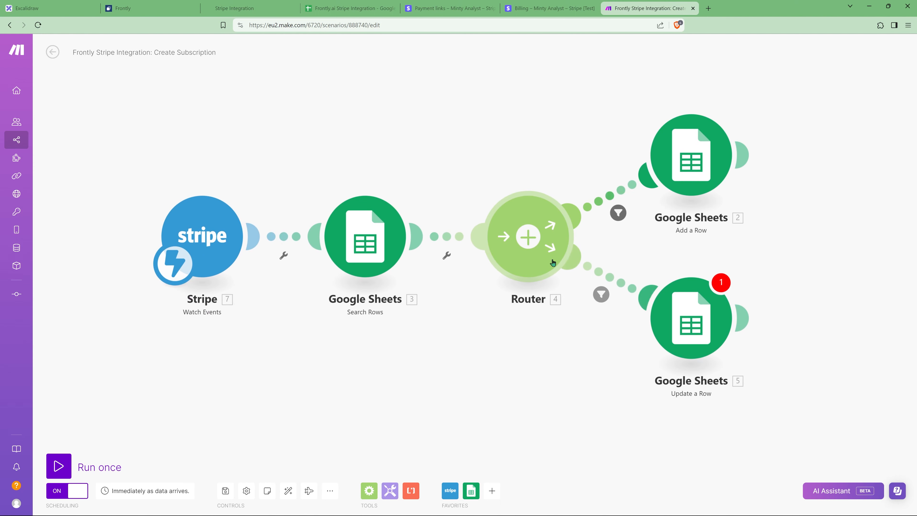
click(602, 300)
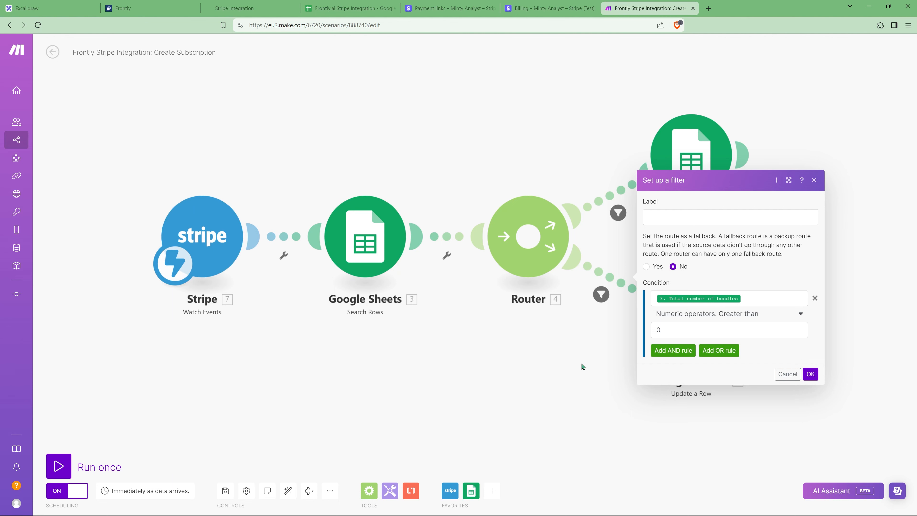
click(590, 351)
In the remaining Update a Row module, map stripe_id to the new Stripe trigger's Event ID, confirm it and save the scenario
click(652, 328)
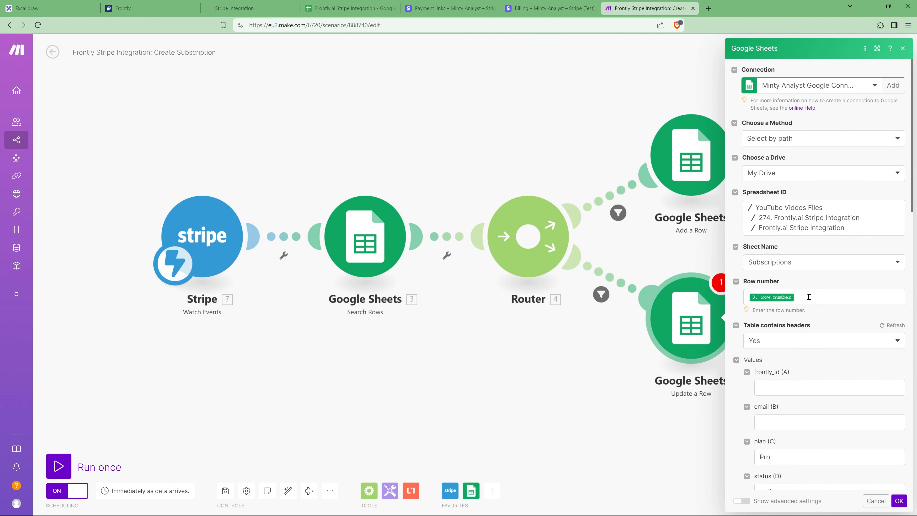
scroll(834, 302, down, 1)
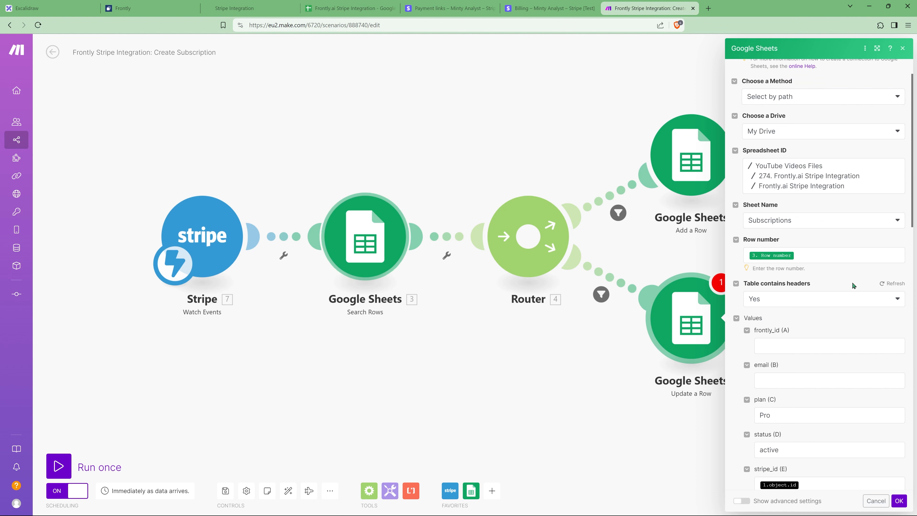
scroll(818, 292, down, 3)
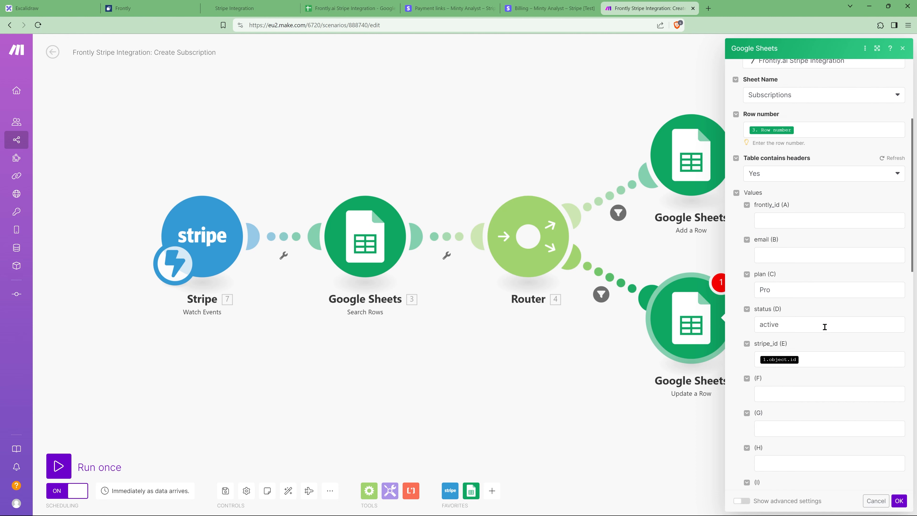
click(809, 361)
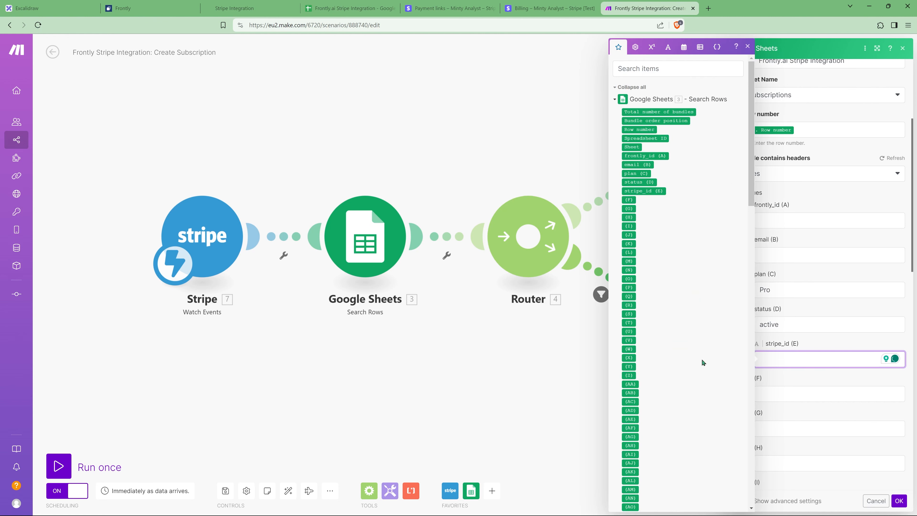
scroll(702, 362, down, 20)
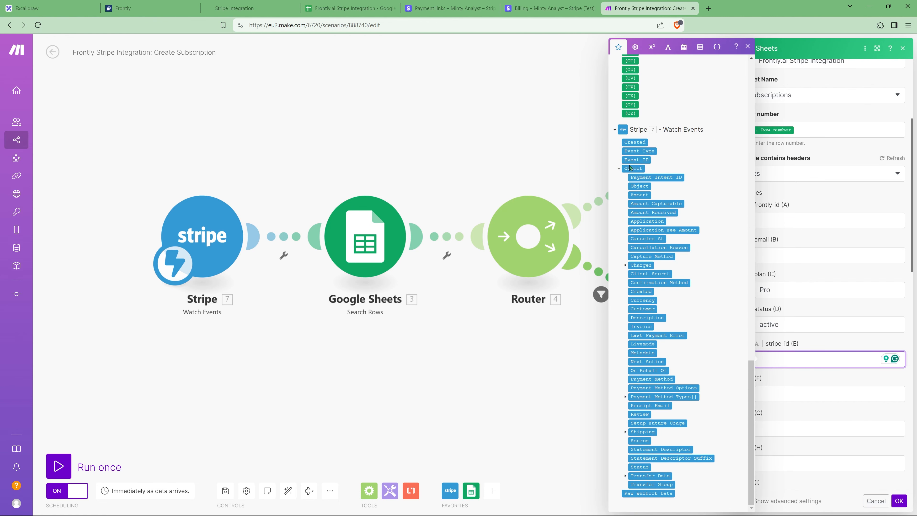
click(636, 160)
click(802, 374)
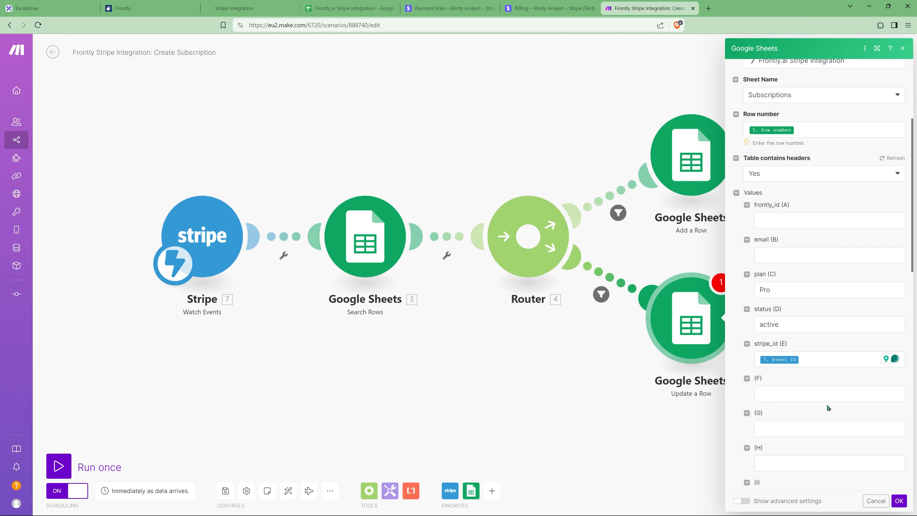
click(899, 500)
click(226, 491)
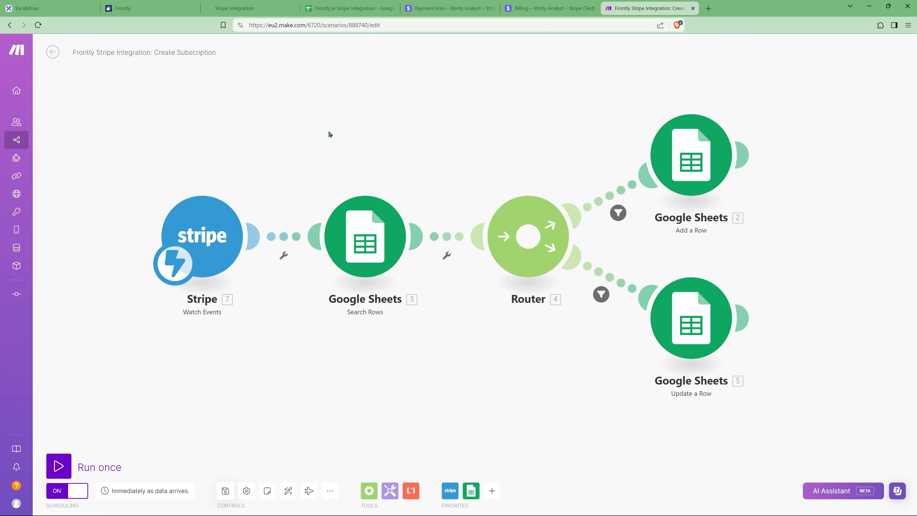
Switch to the Google Sheets Subscriptions sheet and clear the test subscription record in row 2, columns A to E
click(339, 9)
drag(201, 116, 40, 116)
key(Delete)
click(95, 191)
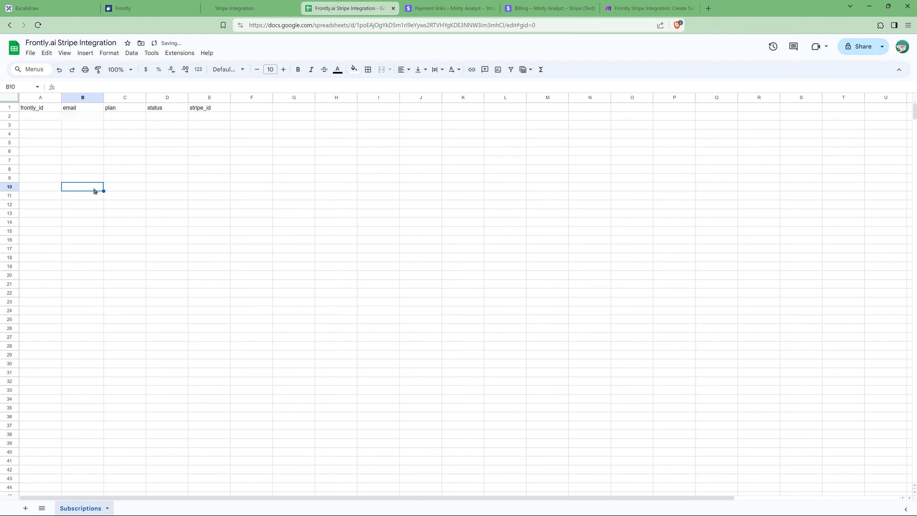
Switch to the Frontly editor and, in the app's beta feature settings, set Spreadsheet Cache Interval to None and save the changes
click(122, 8)
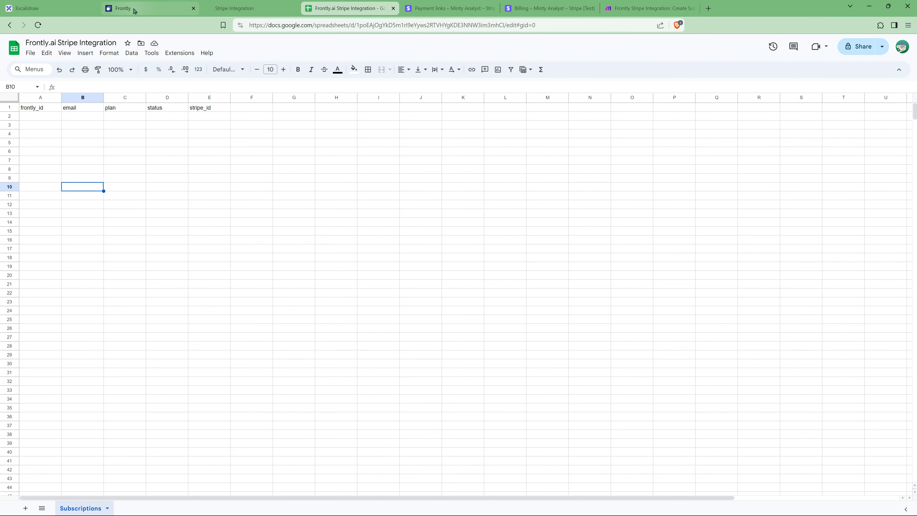
click(14, 50)
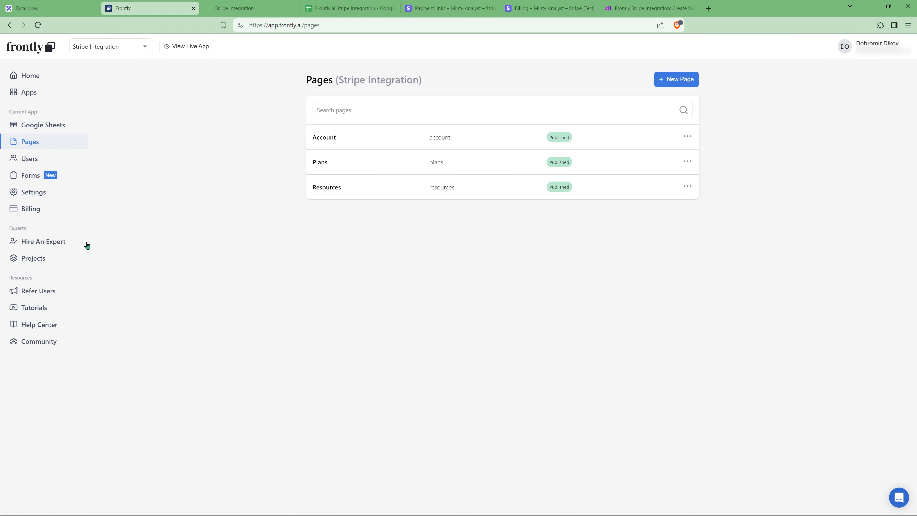
click(34, 195)
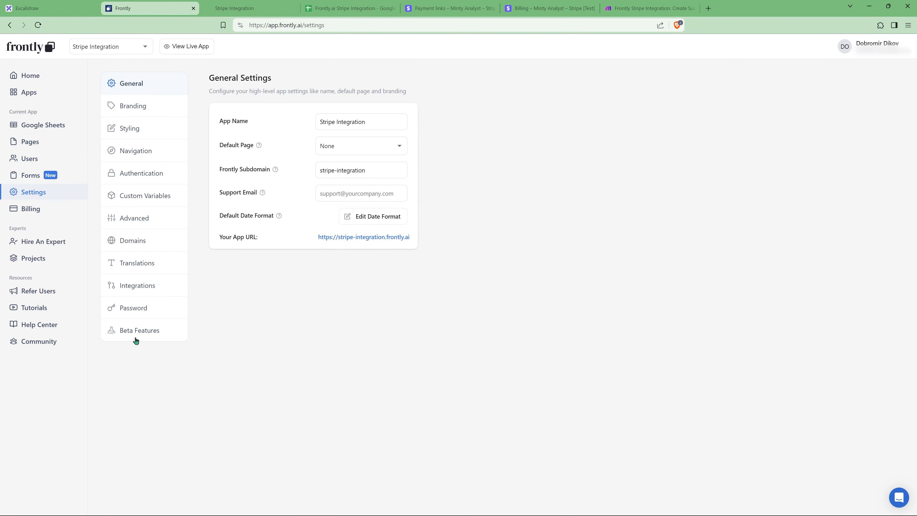
click(139, 331)
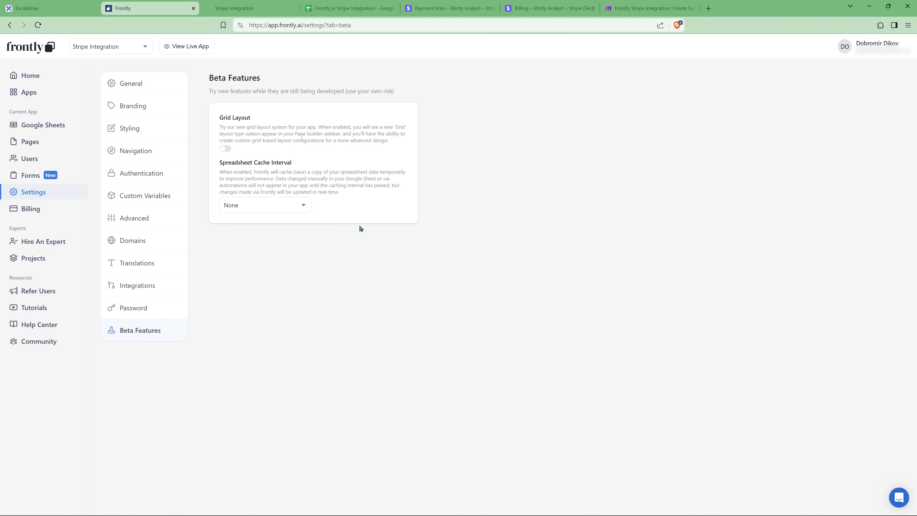
click(251, 205)
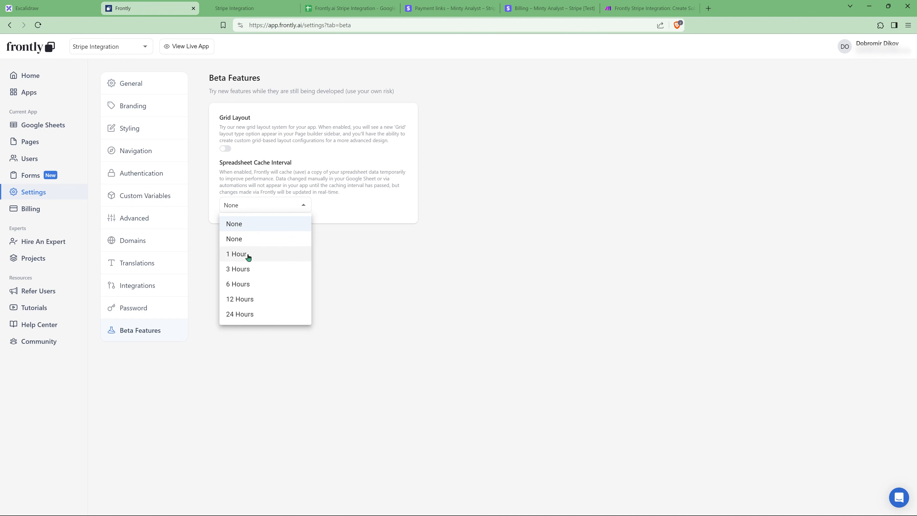
click(250, 240)
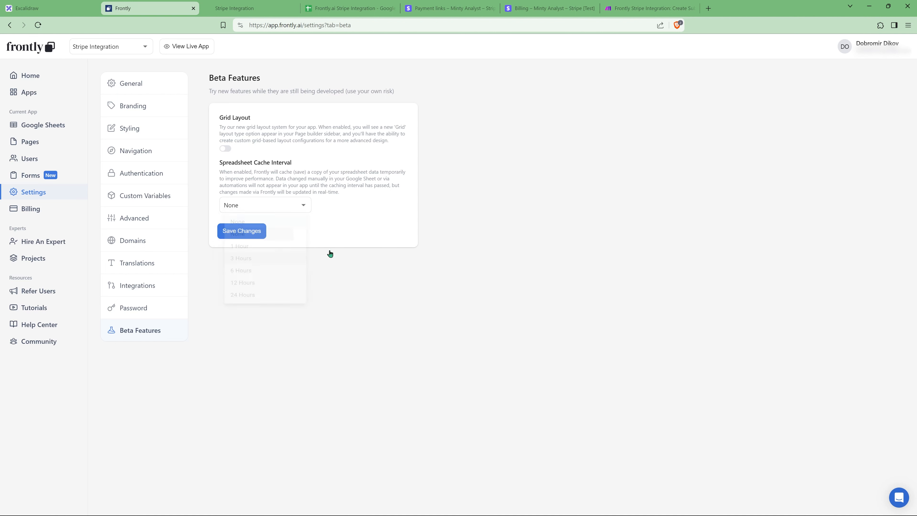
click(248, 233)
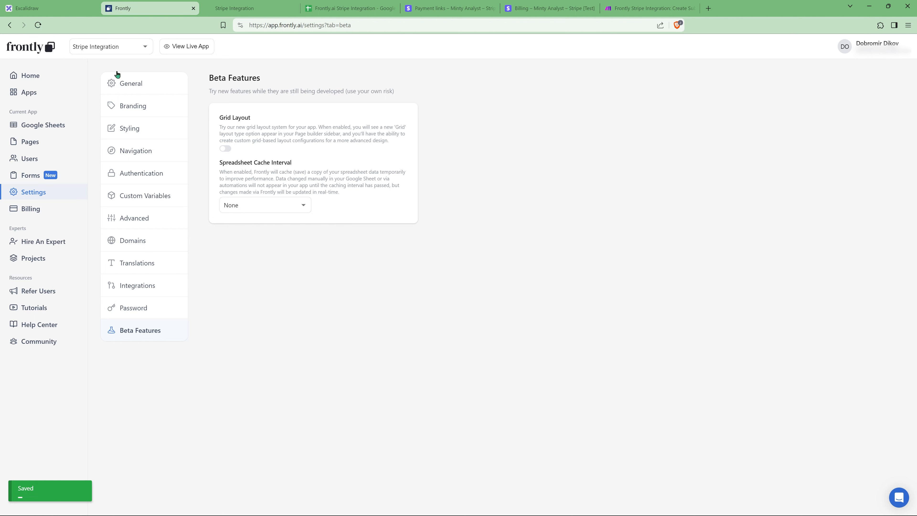
Switch to the live Stripe Integration app, refresh the Account page and open the Stripe checkout for the Pro plan
click(258, 13)
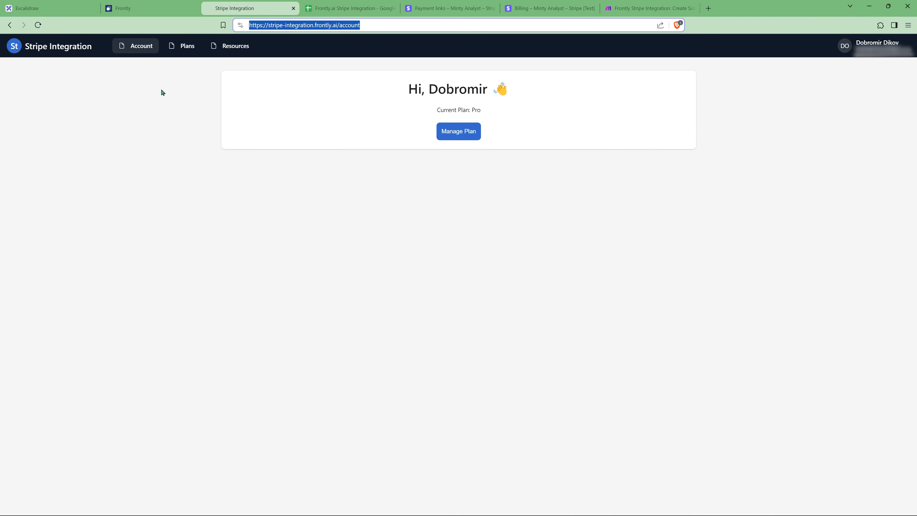
click(130, 52)
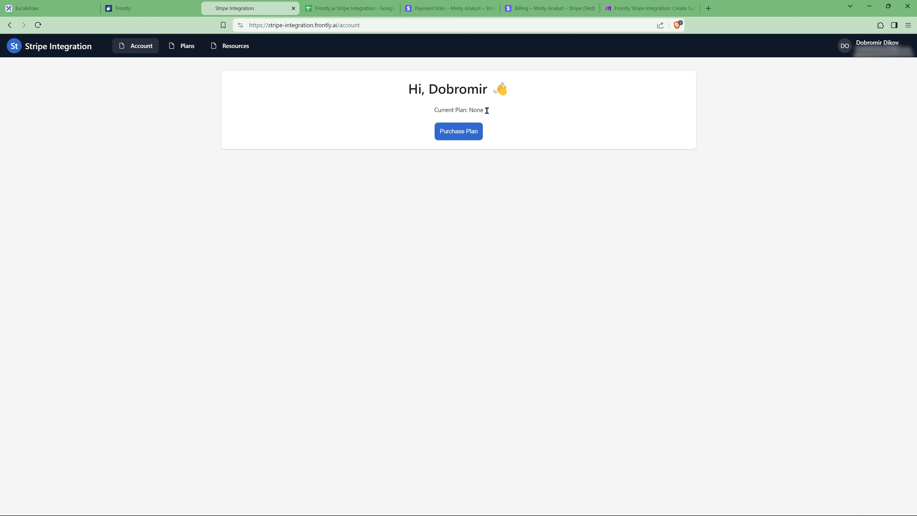
click(452, 134)
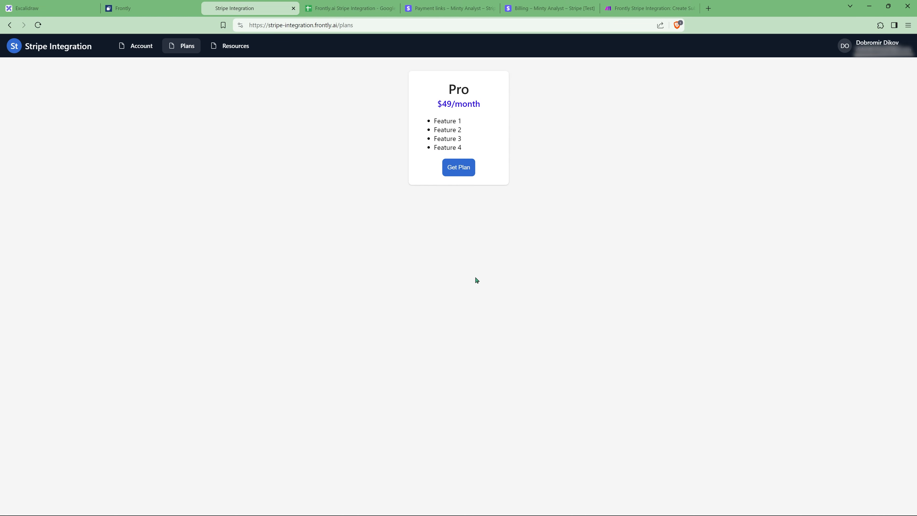
click(459, 168)
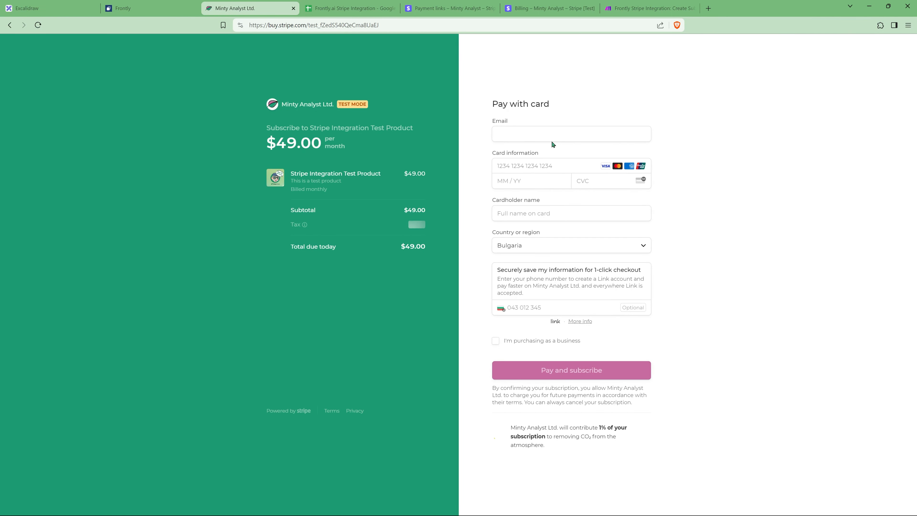